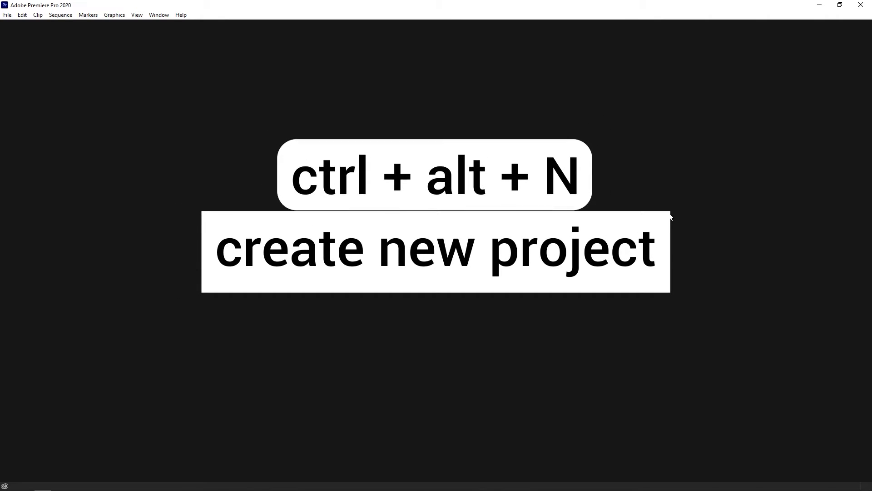
# Start a new project and review its scratch disk and ingest settings
pyautogui.click(8, 15)
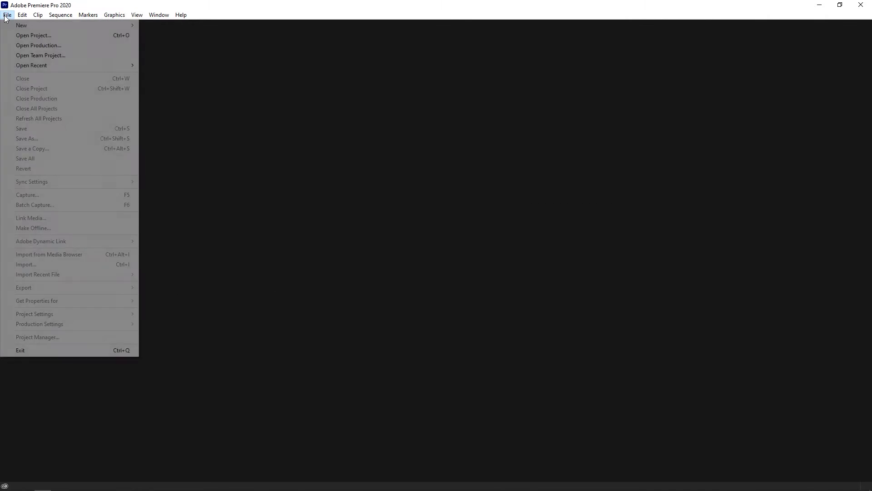
pyautogui.moveTo(11, 26)
pyautogui.click(178, 26)
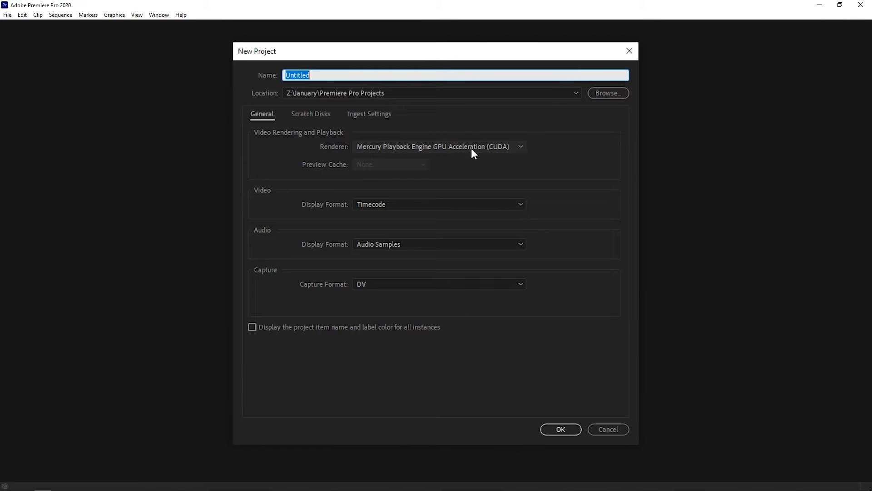
pyautogui.click(302, 114)
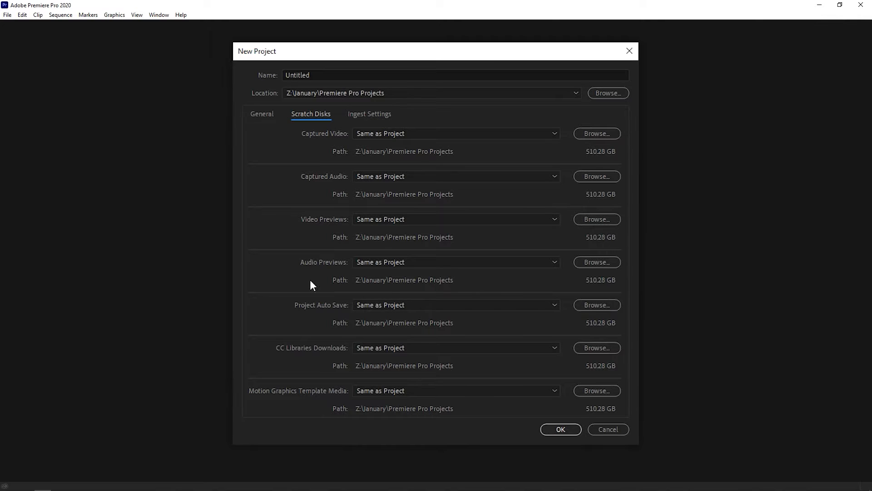
pyautogui.click(362, 114)
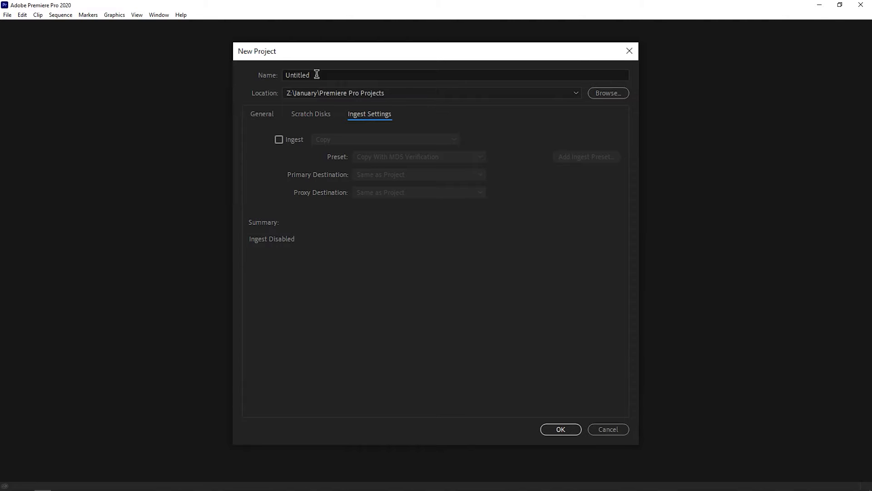
# Name the project "new project" and create it with the existing location and settings
pyautogui.moveTo(317, 75); pyautogui.dragTo(284, 75)
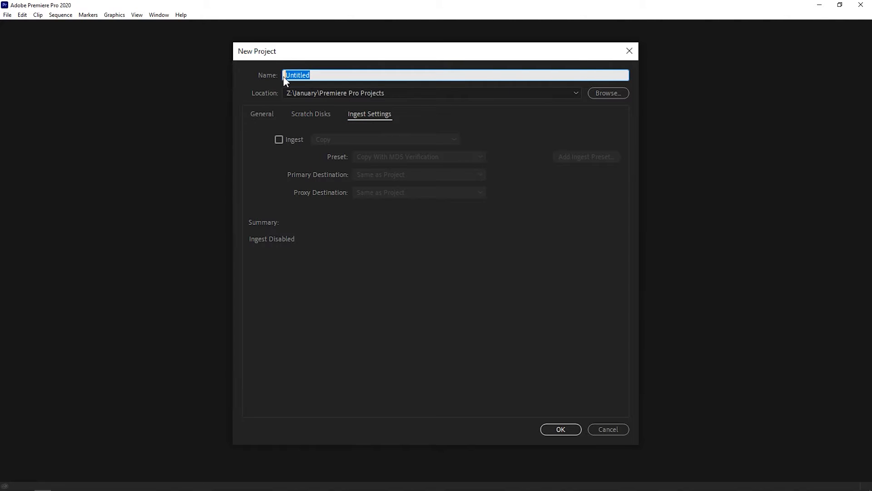
pyautogui.write('new project')
pyautogui.click(558, 429)
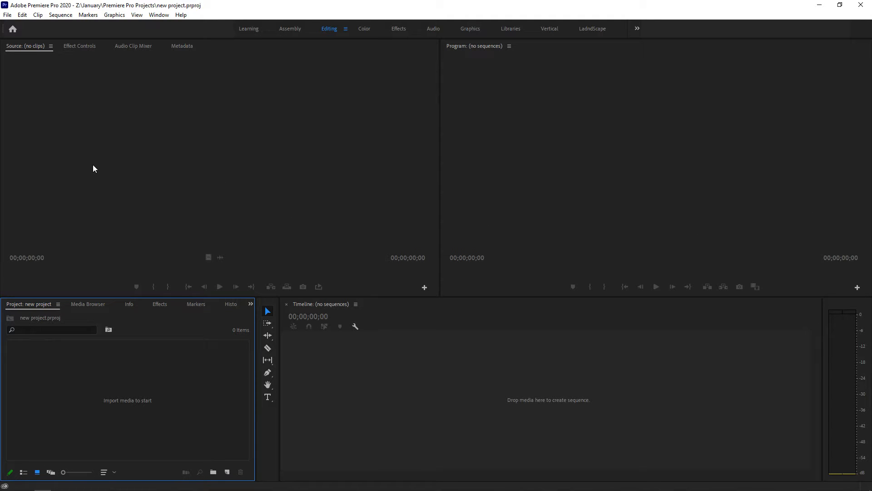
# Look through the Effect Controls, Audio Clip Mixer and Metadata panels, returning to the Source monitor
pyautogui.click(75, 48)
pyautogui.click(136, 48)
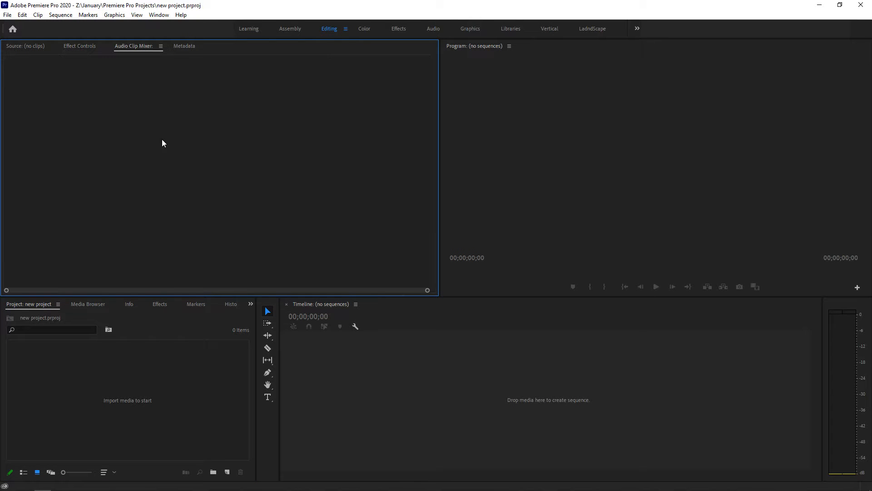
pyautogui.click(184, 50)
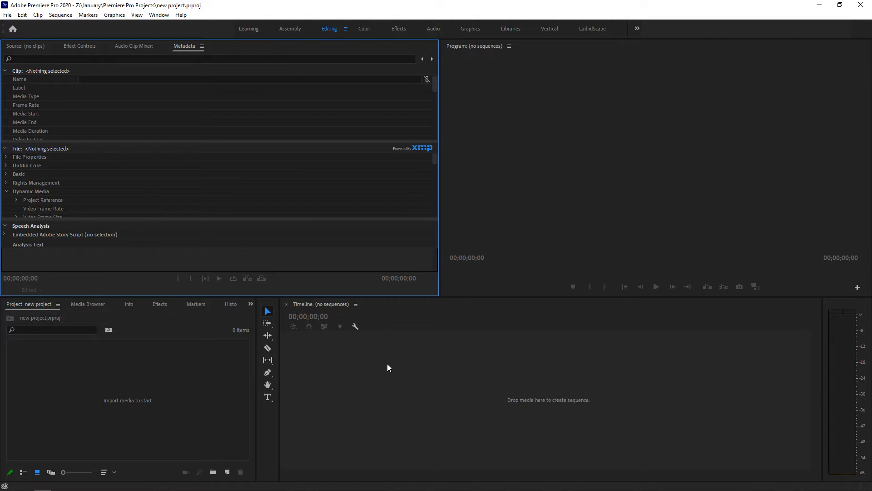
pyautogui.click(25, 47)
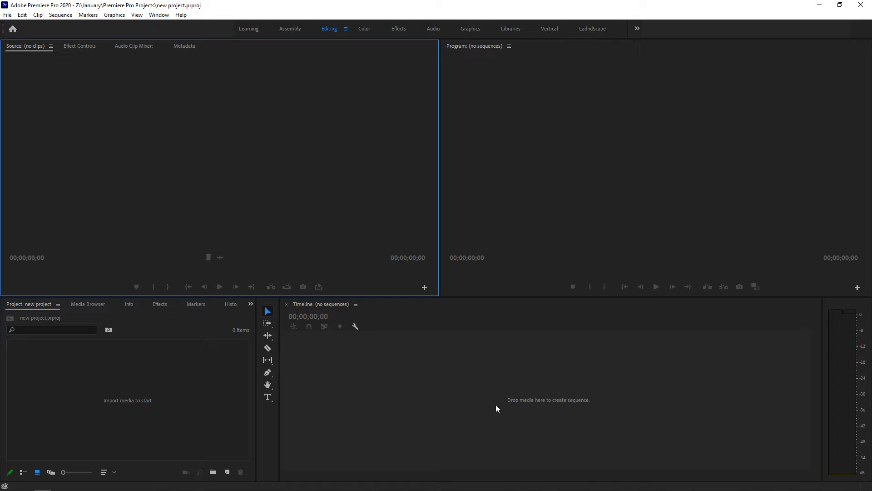
# Dock the Media Browser between the Source and Program monitors, narrow it, and make the upper panel row slightly taller
pyautogui.click(89, 305)
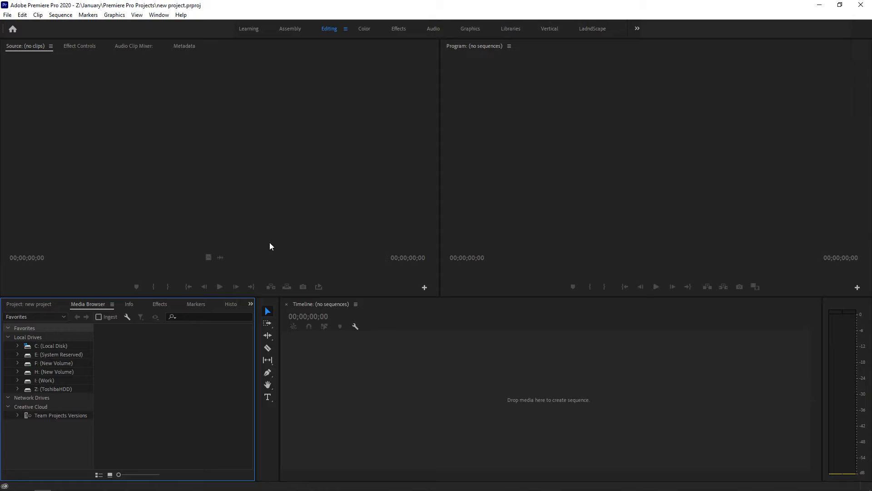
pyautogui.moveTo(94, 303); pyautogui.dragTo(422, 245)
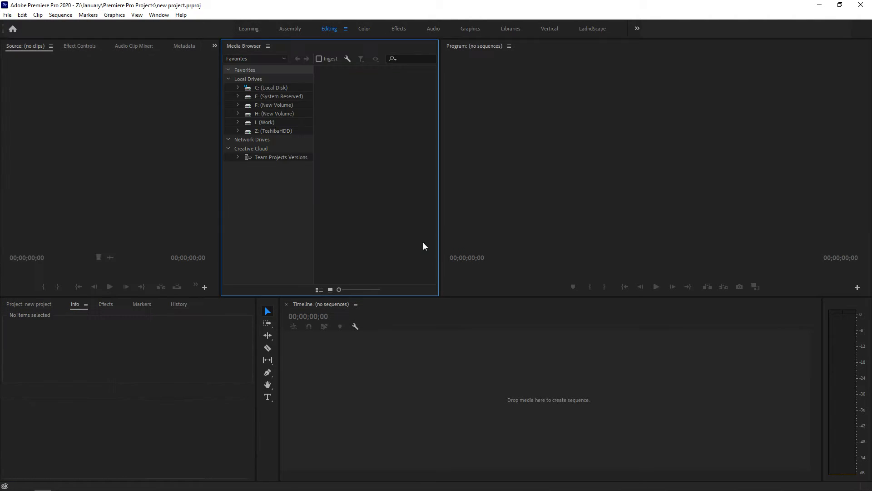
pyautogui.moveTo(221, 237); pyautogui.dragTo(303, 244)
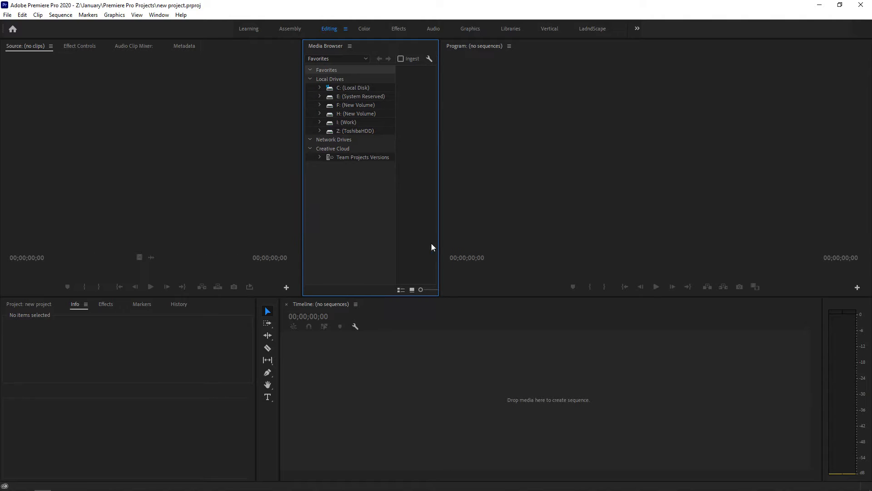
pyautogui.moveTo(407, 297); pyautogui.dragTo(402, 317)
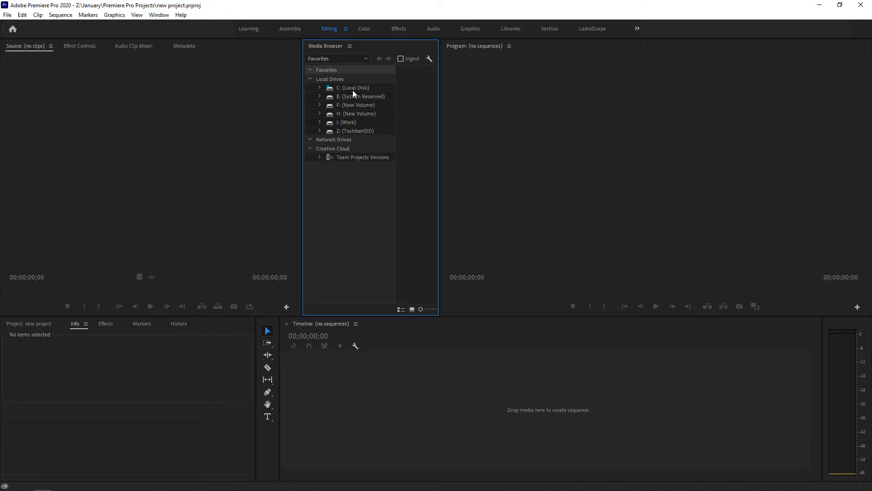
# Close the Media Browser panel and reopen it in the workspace
pyautogui.click(349, 46)
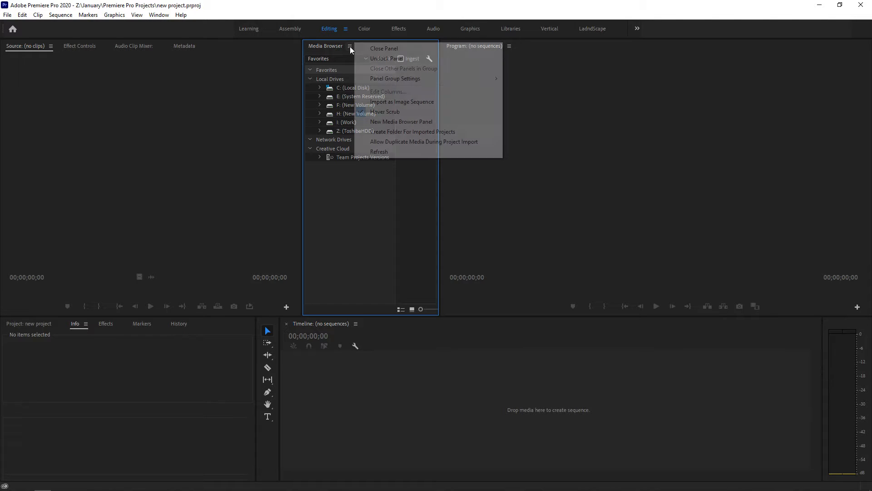
pyautogui.click(394, 49)
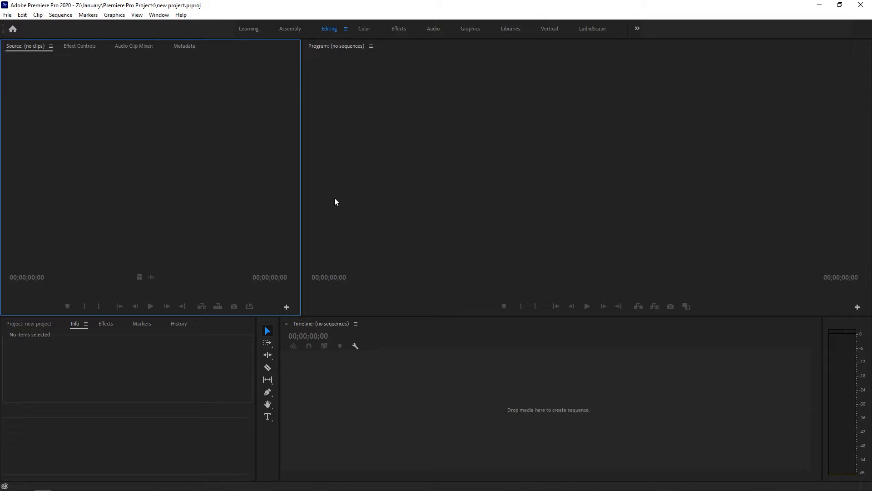
pyautogui.click(159, 15)
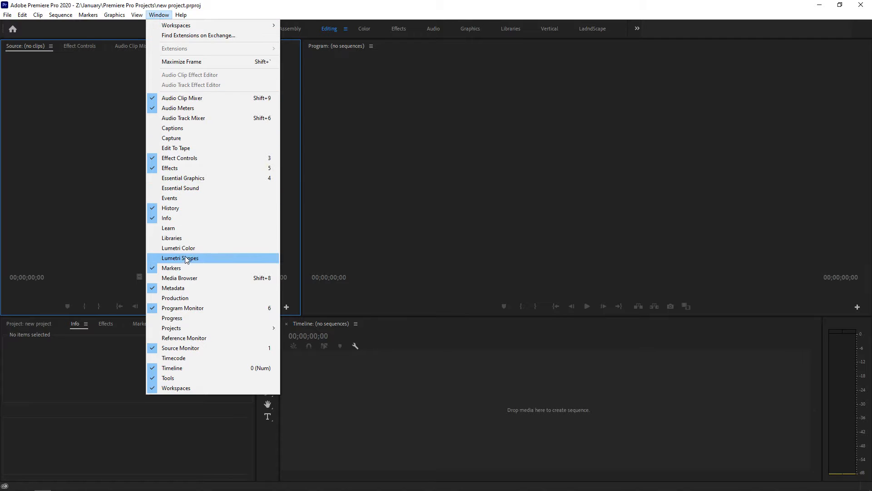
pyautogui.click(183, 277)
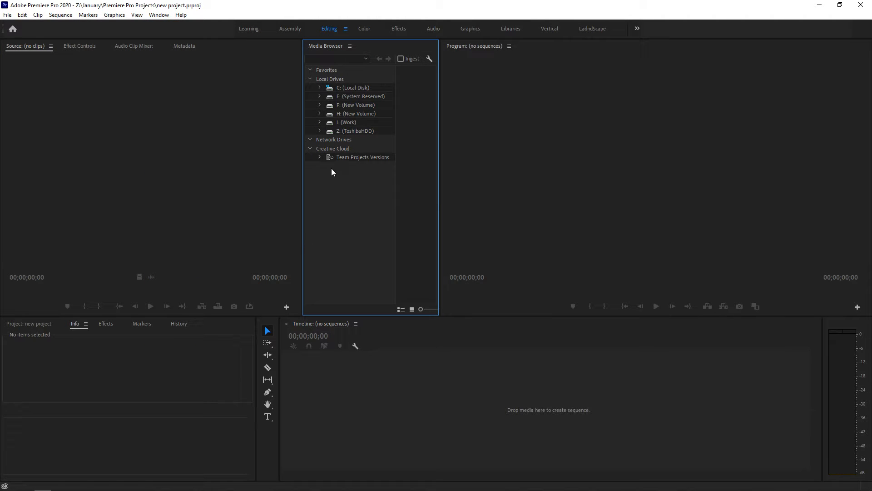
pyautogui.click(346, 29)
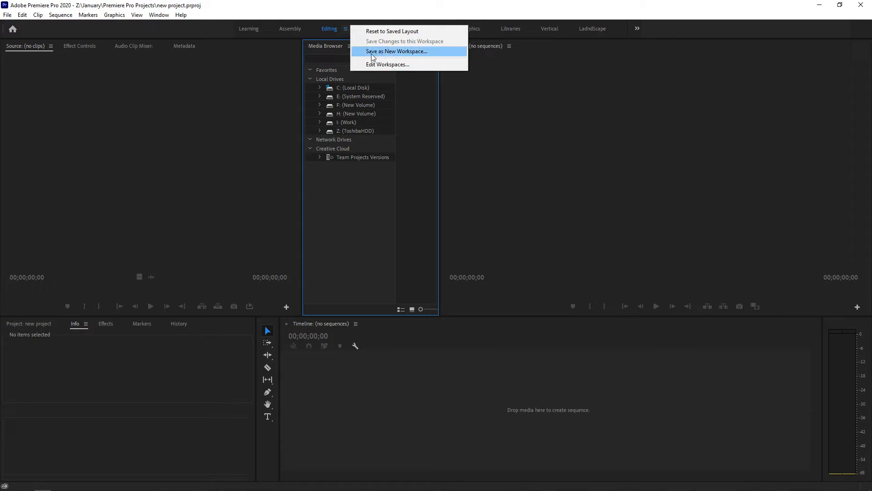
pyautogui.click(371, 54)
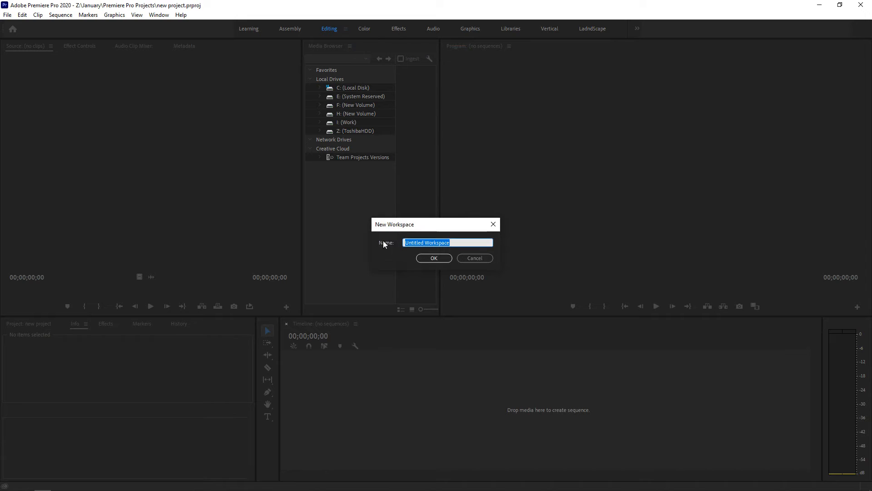
pyautogui.click(469, 258)
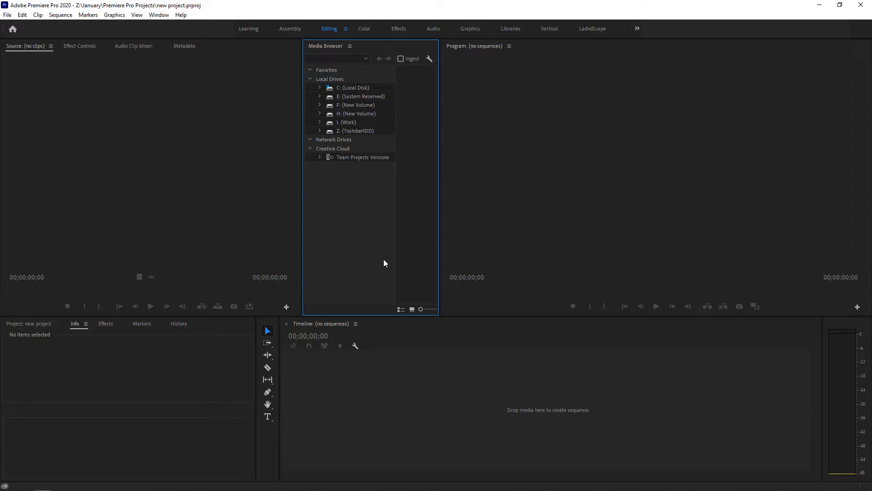
# Look through the Markers, History, Info and Audio Clip Mixer panels
pyautogui.click(139, 326)
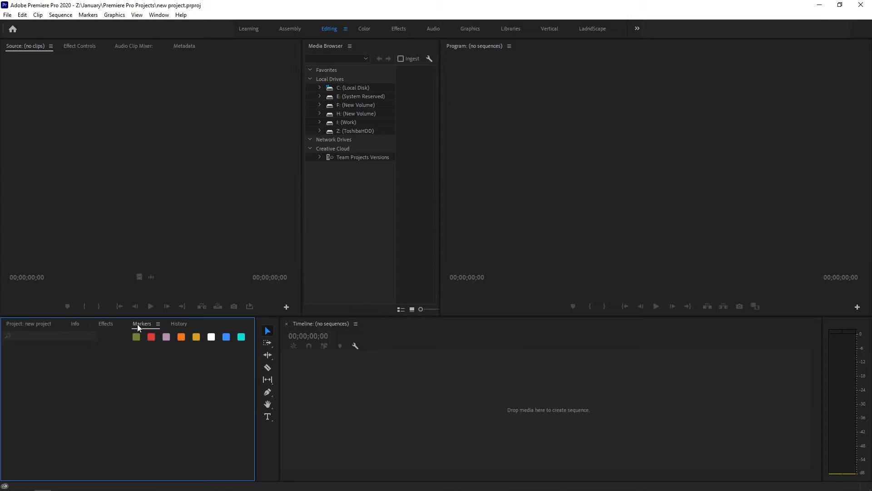
pyautogui.click(177, 325)
pyautogui.click(75, 325)
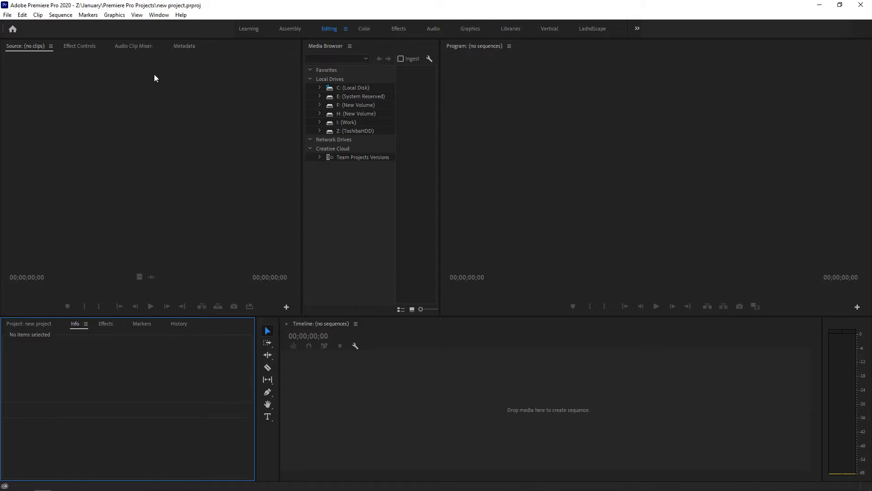
pyautogui.click(137, 47)
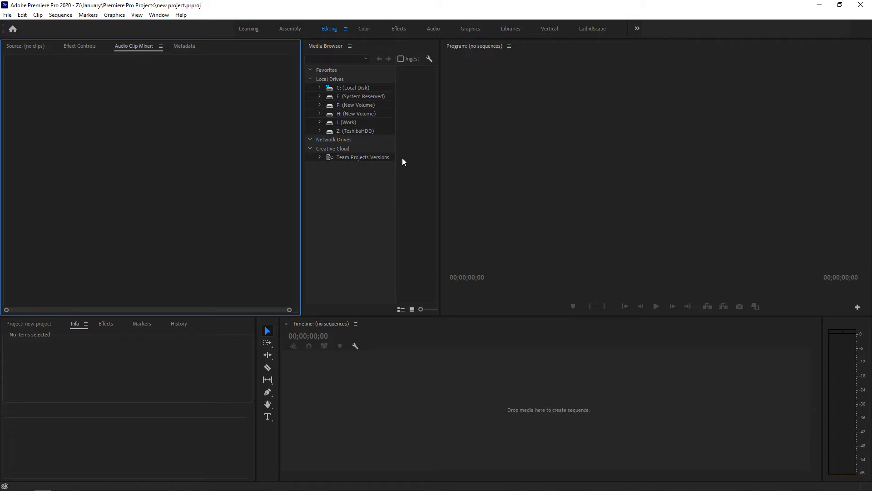
# Switch to the LadndScape workspace and go through its Project, Effect Controls, Essential Graphics, Effects, Source and Timeline panels
pyautogui.click(593, 31)
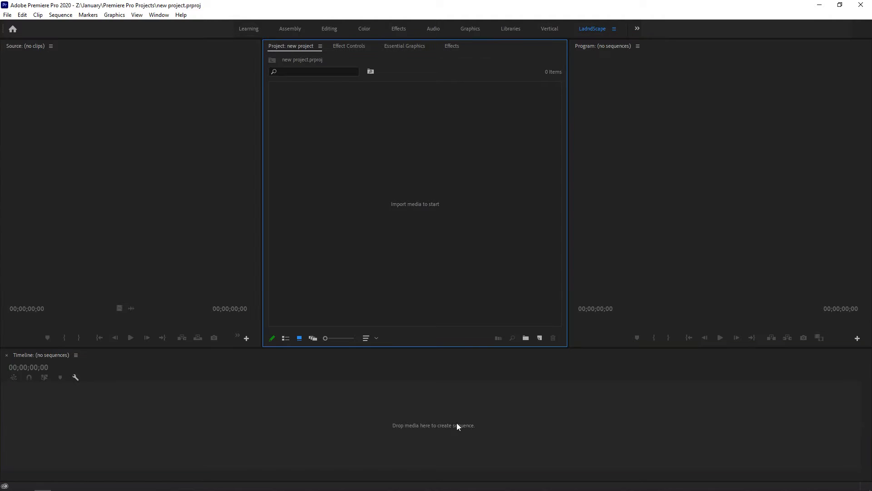
pyautogui.hotkey('shift', '5')
pyautogui.moveTo(351, 47)
pyautogui.mouseDown()
pyautogui.moveTo(419, 48)
pyautogui.moveTo(333, 52)
pyautogui.moveTo(456, 48)
pyautogui.moveTo(348, 49)
pyautogui.moveTo(361, 48)
pyautogui.mouseUp()
pyautogui.click(293, 45)
pyautogui.click(405, 49)
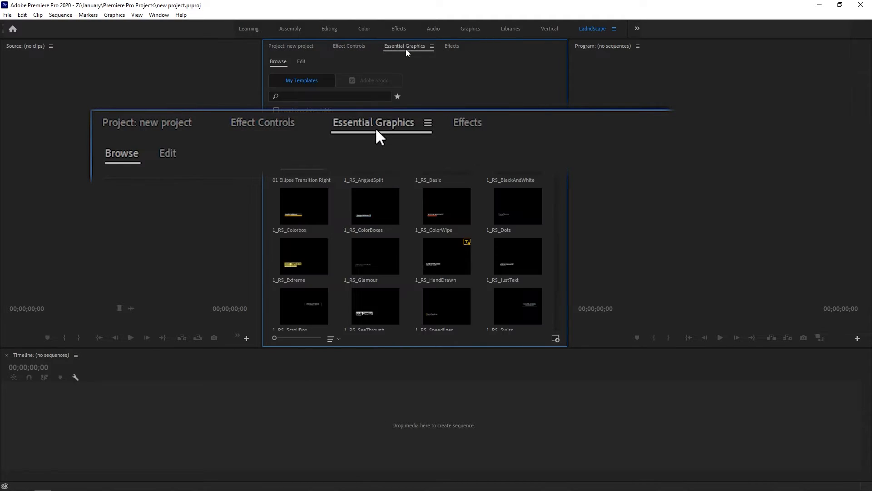
pyautogui.click(451, 47)
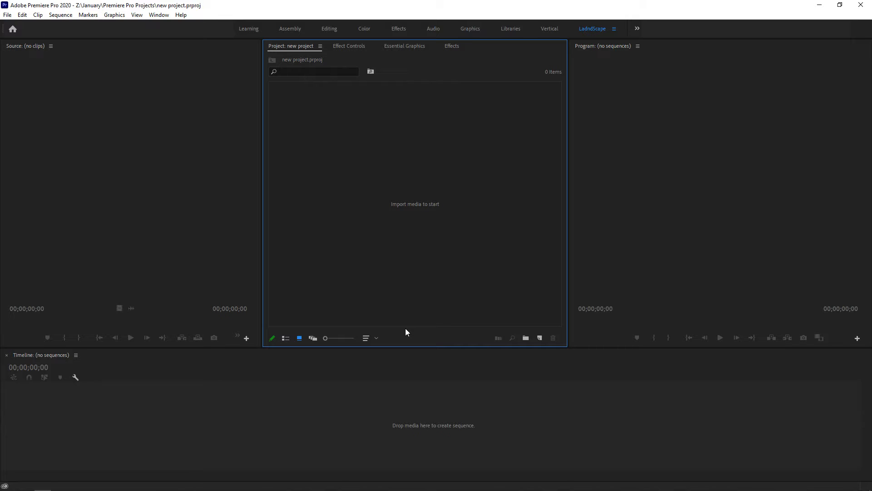
pyautogui.hotkey('shift', '2')
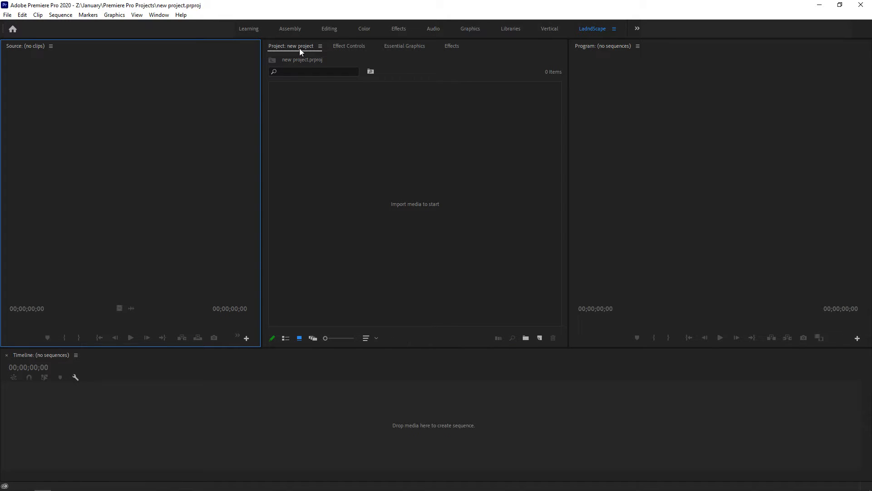
pyautogui.click(309, 382)
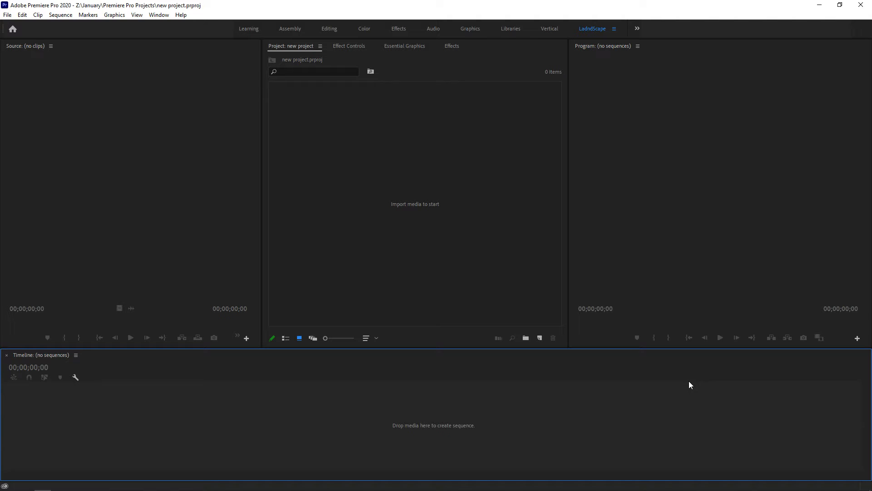
# Open the keyboard shortcut settings and choose the Adobe Premiere Pro Default layout preset
pyautogui.click(22, 15)
pyautogui.click(65, 301)
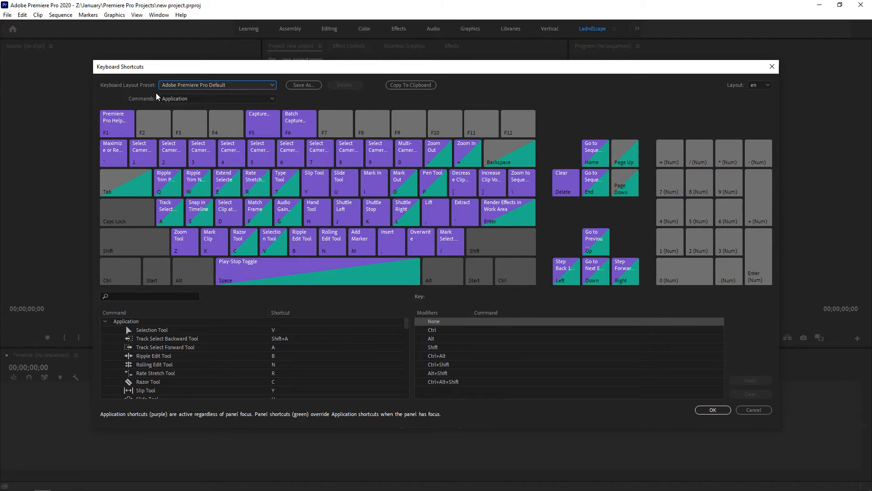
pyautogui.click(272, 86)
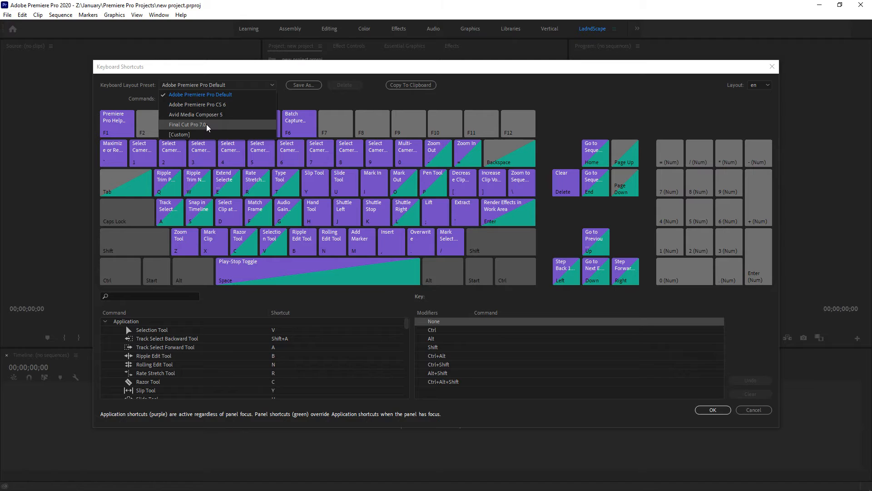
pyautogui.click(232, 97)
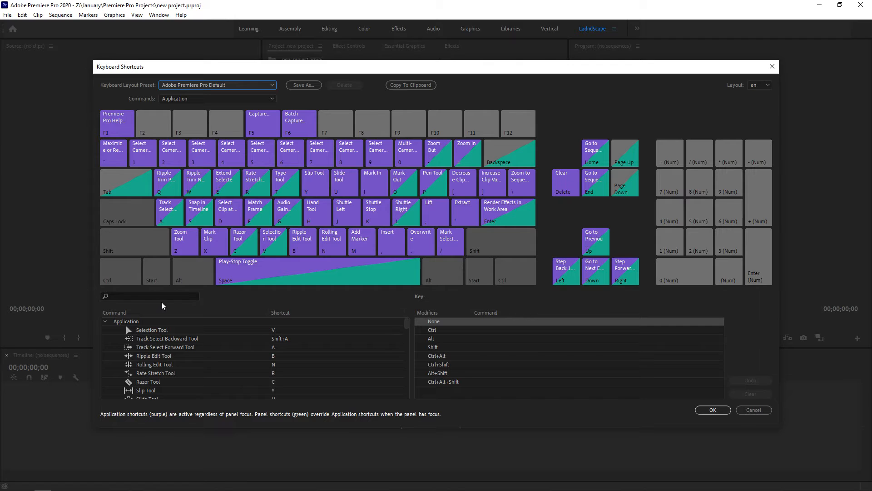
# Find the Source Monitor command by searching for "source", remove its Shift+2 shortcut and assign 1 instead
pyautogui.click(133, 296)
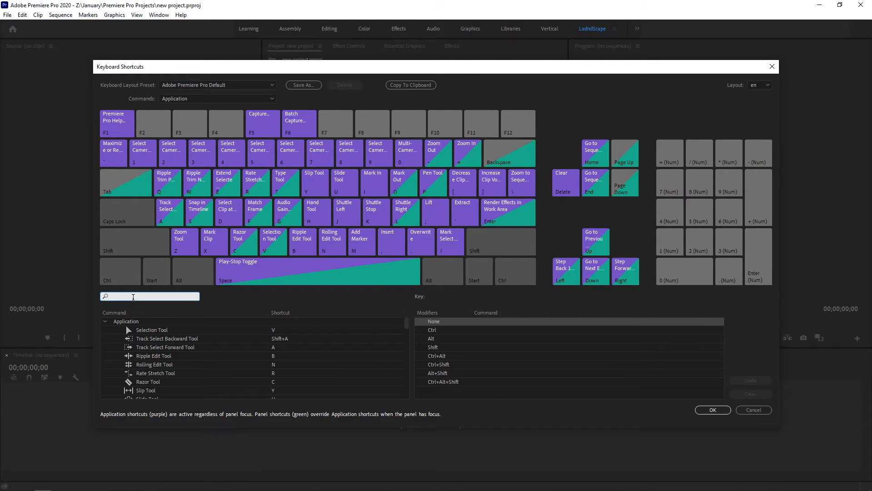
pyautogui.write('source')
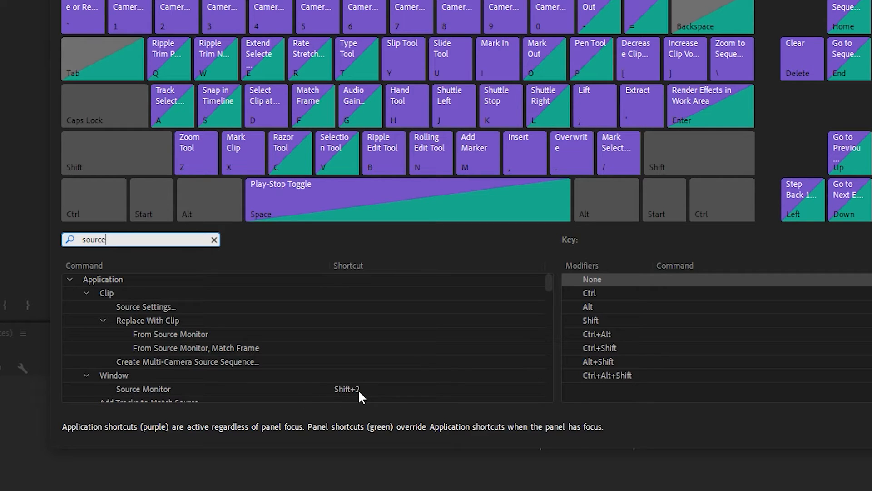
pyautogui.click(345, 392)
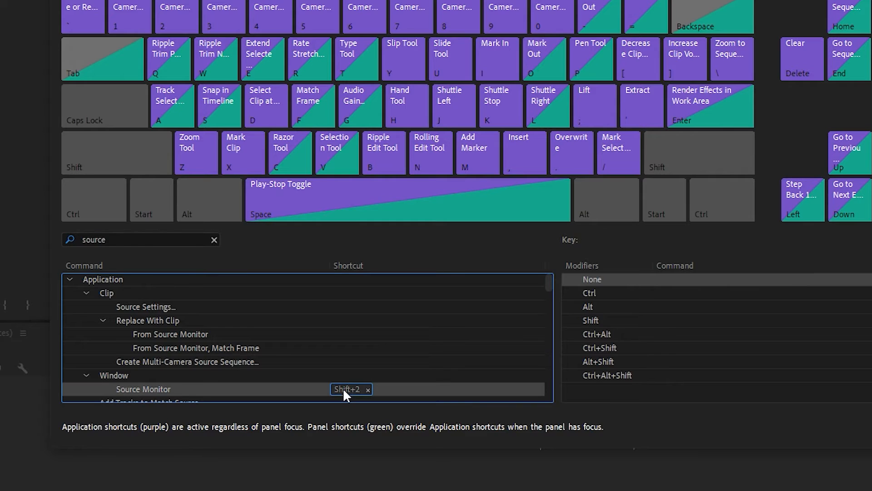
pyautogui.click(368, 390)
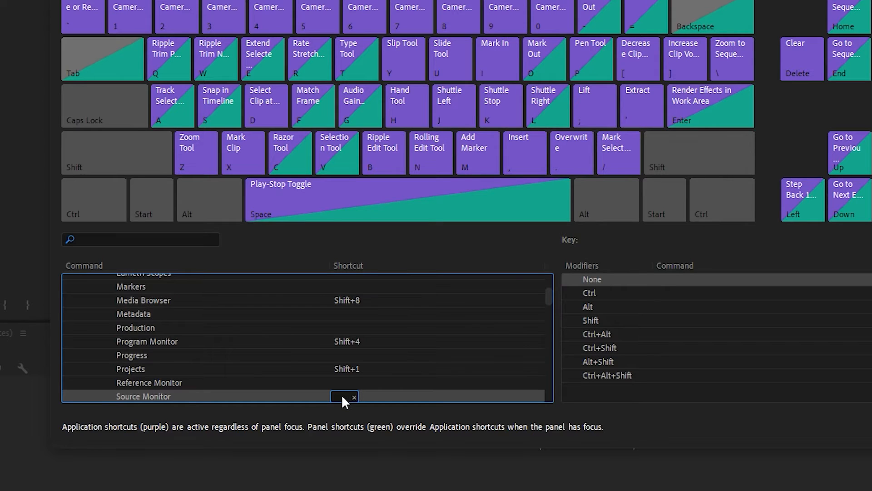
pyautogui.press('1')
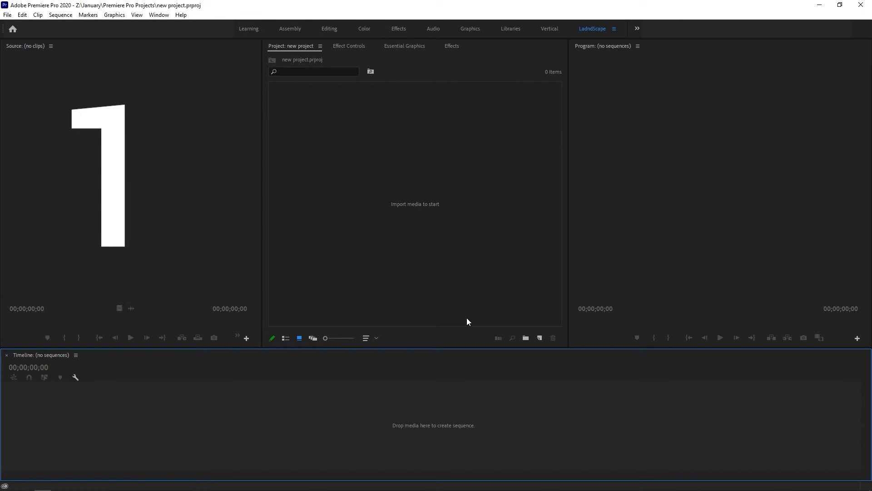
# Go through the Source, Project, Effect Controls, Essential Graphics, Effects and Program panels in order
pyautogui.hotkey('shift', '2')
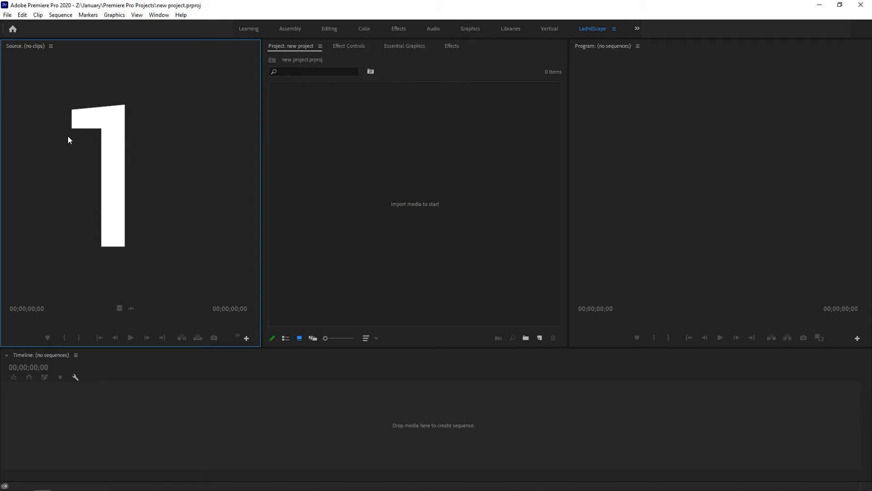
pyautogui.hotkey('shift', '1')
pyautogui.hotkey('shift', '5')
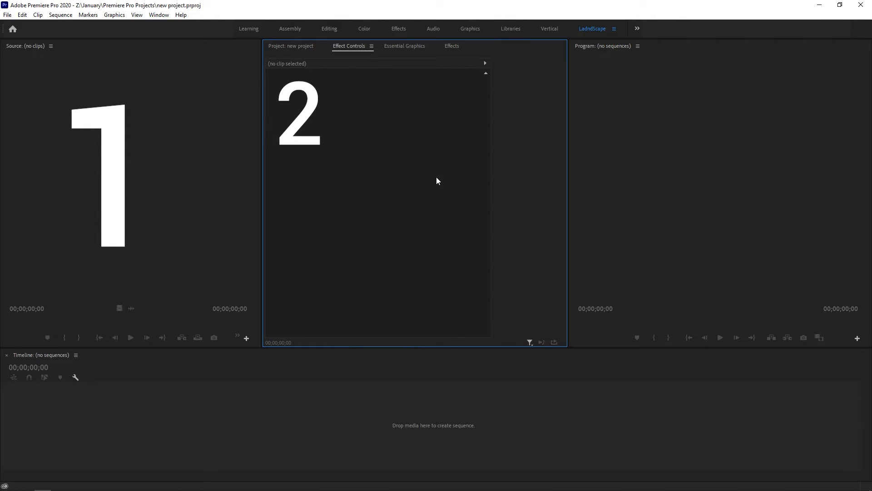
pyautogui.hotkey('ctrl', 'shift', '.')
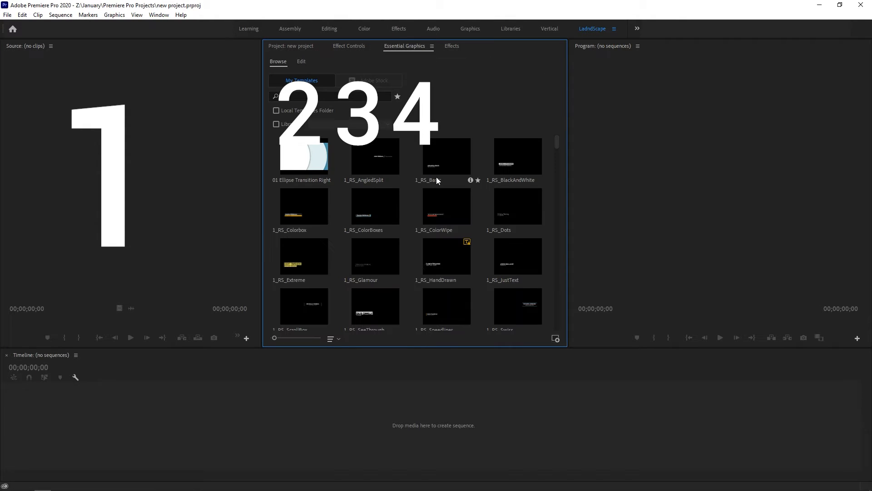
pyautogui.hotkey('ctrl', 'shift', '.')
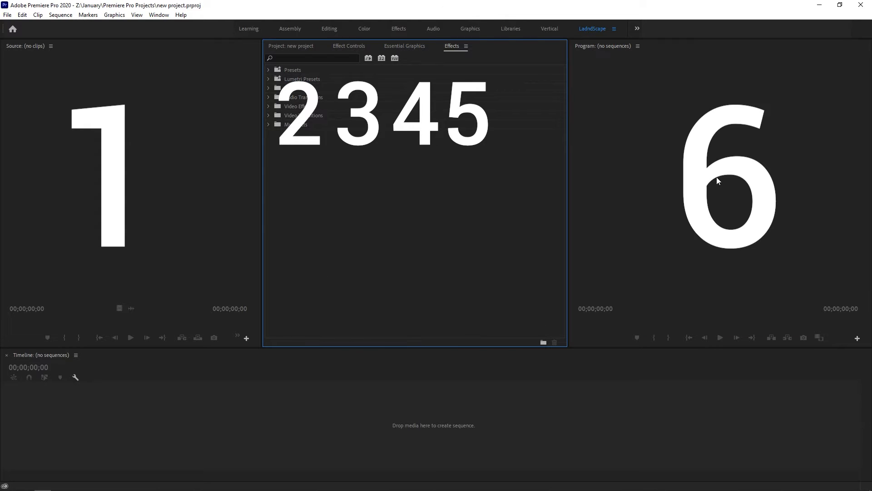
pyautogui.click(710, 183)
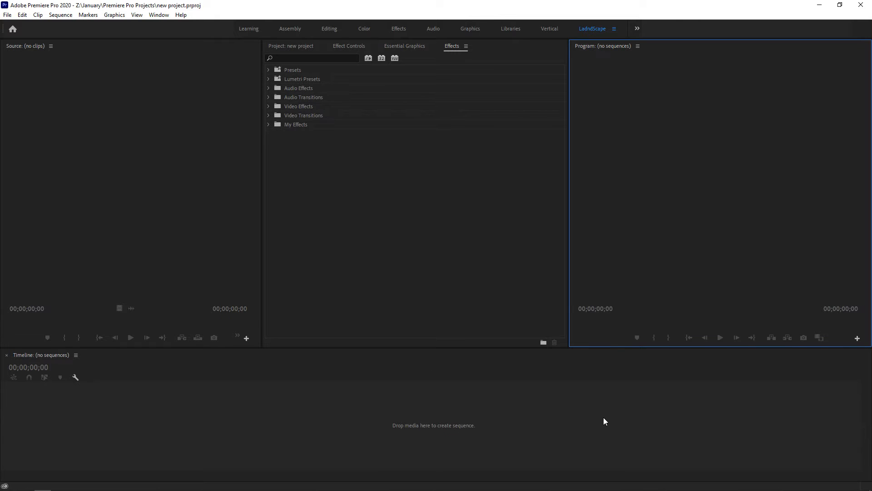
pyautogui.click(23, 15)
pyautogui.click(55, 301)
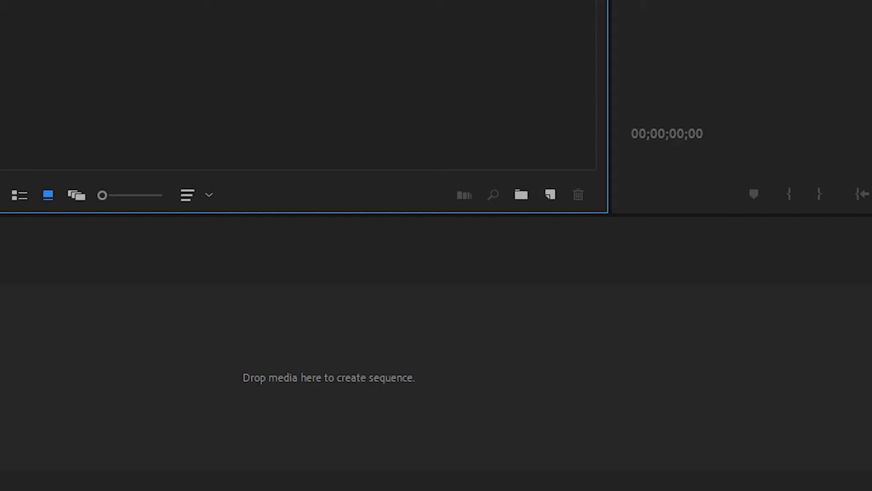
# Start creating a new sequence item in the project
pyautogui.click(550, 194)
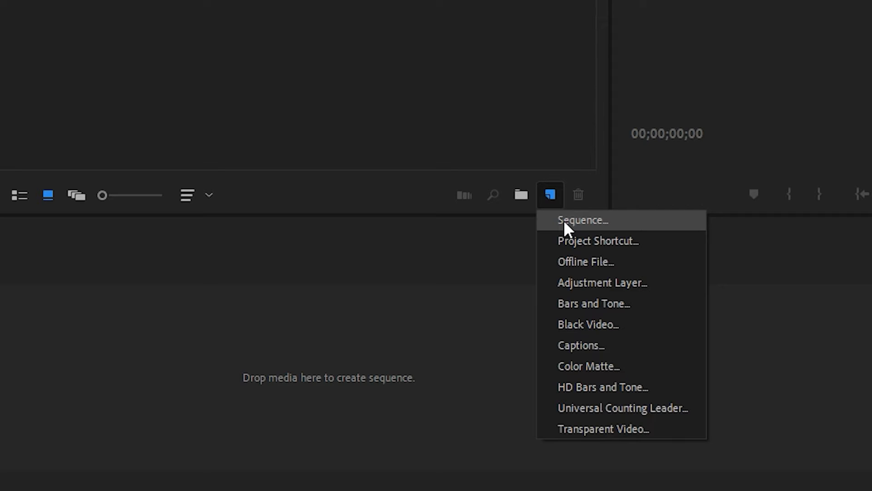
pyautogui.click(516, 132)
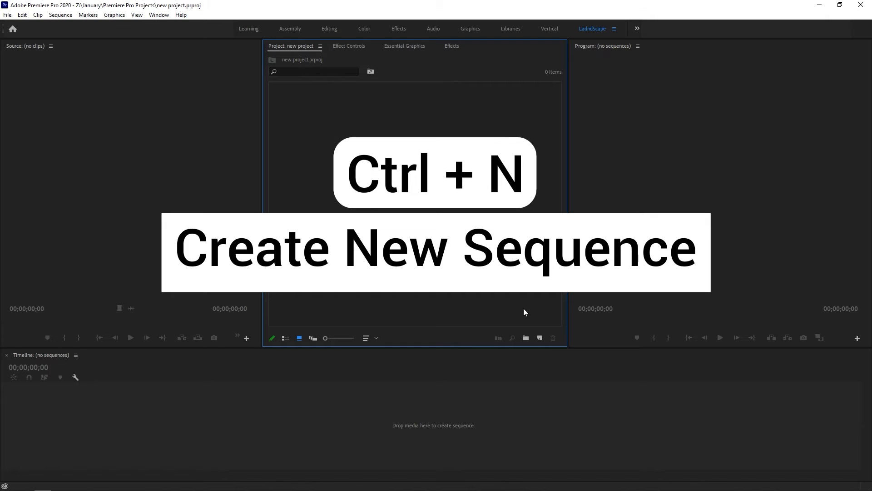
pyautogui.click(544, 339)
pyautogui.click(547, 351)
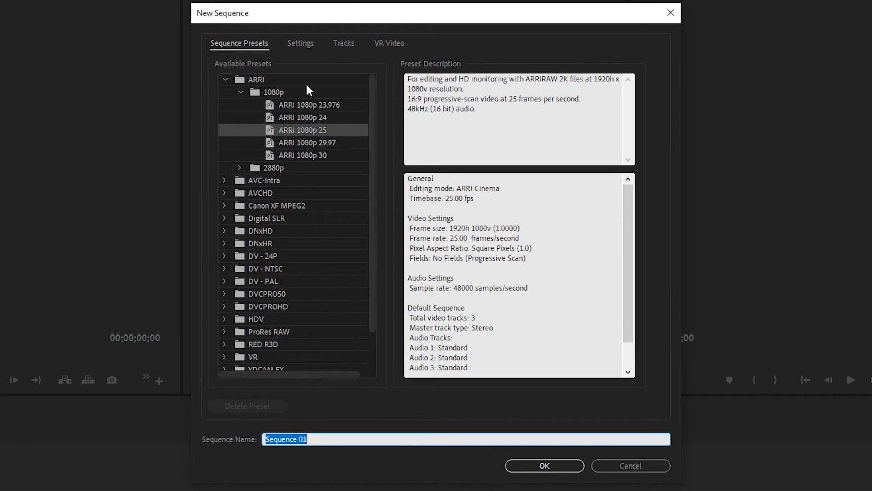
# Examine the new sequence's settings, including the available editing modes and timebase frame rates
pyautogui.click(300, 45)
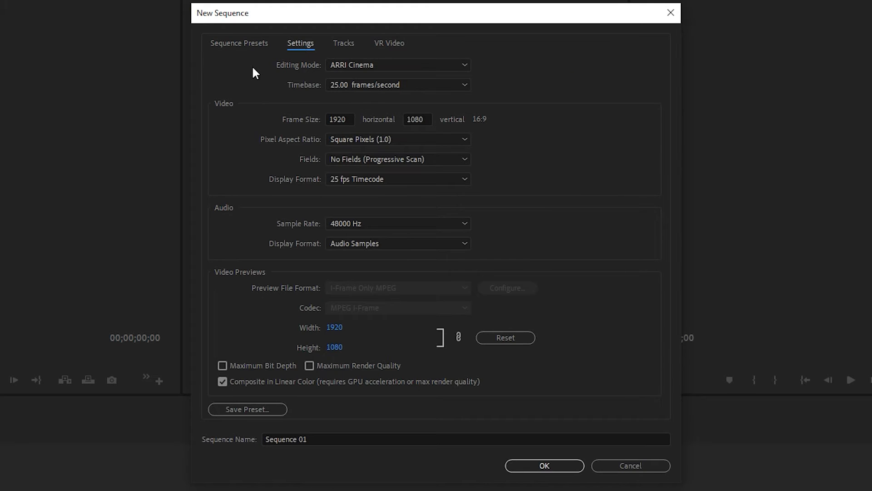
pyautogui.click(365, 68)
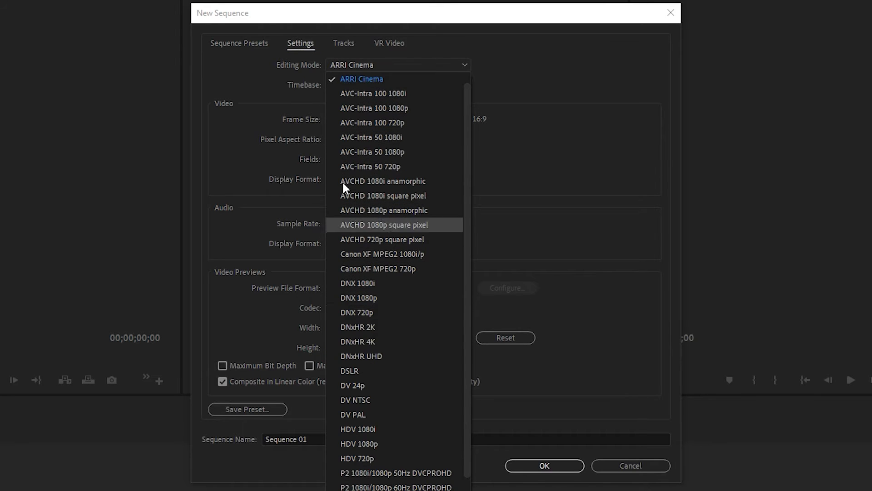
pyautogui.click(594, 108)
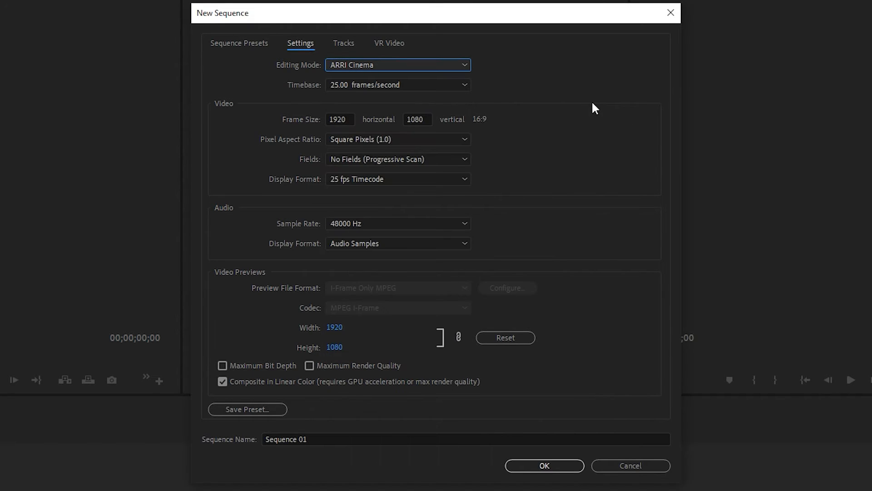
pyautogui.click(361, 85)
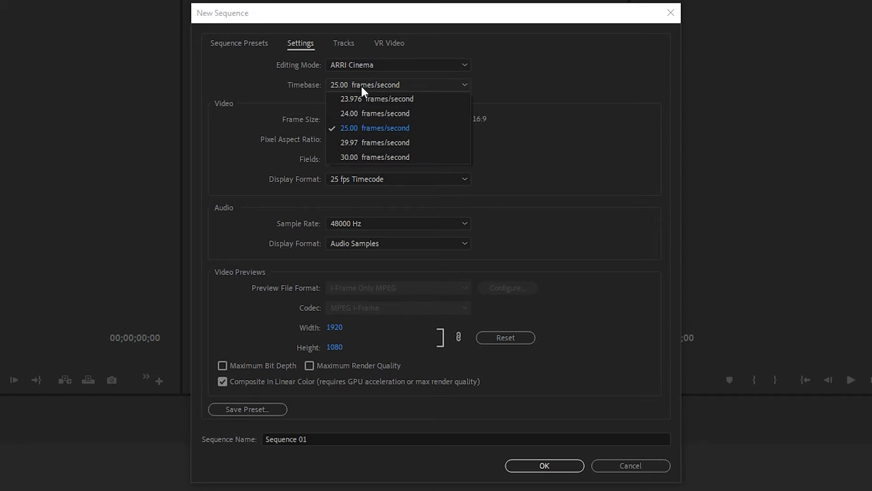
pyautogui.click(543, 141)
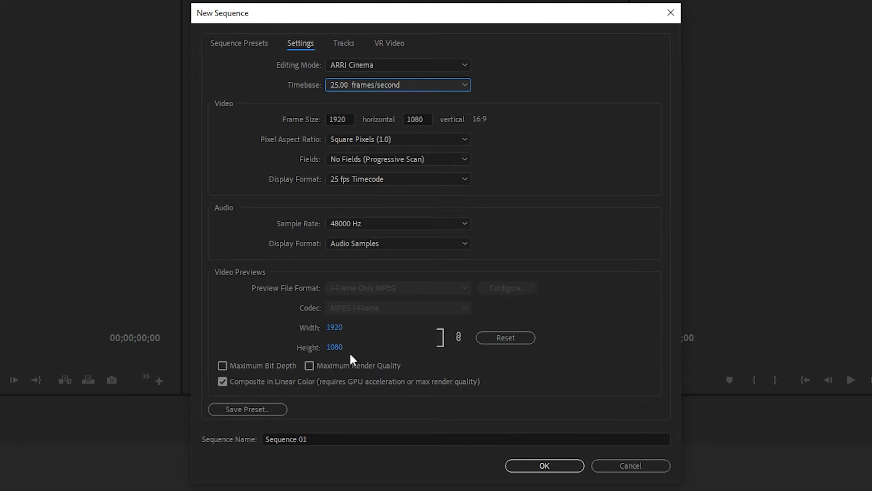
# Remove the Audio 3 and Audio 4 tracks from the new sequence and set its video tracks to 3
pyautogui.click(341, 45)
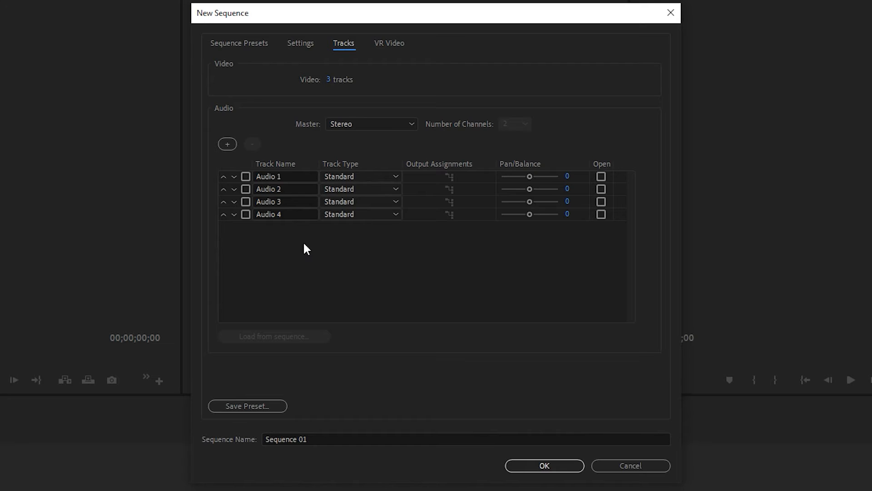
pyautogui.click(246, 202)
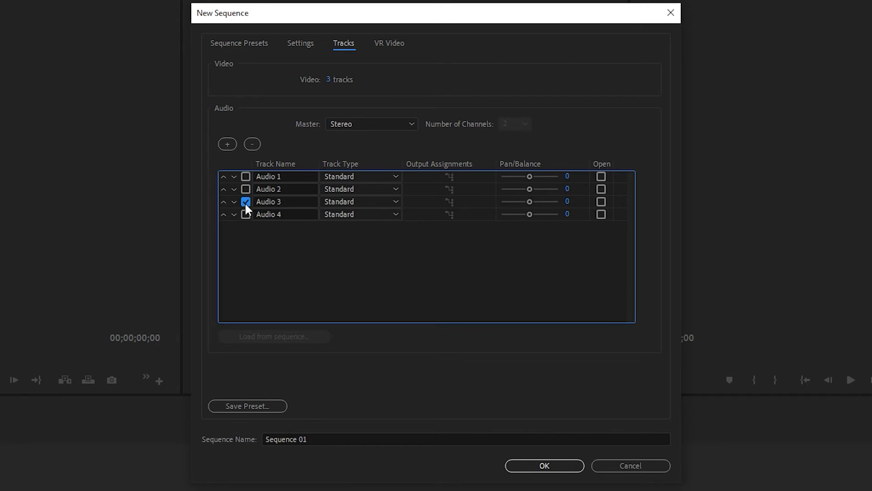
pyautogui.click(252, 148)
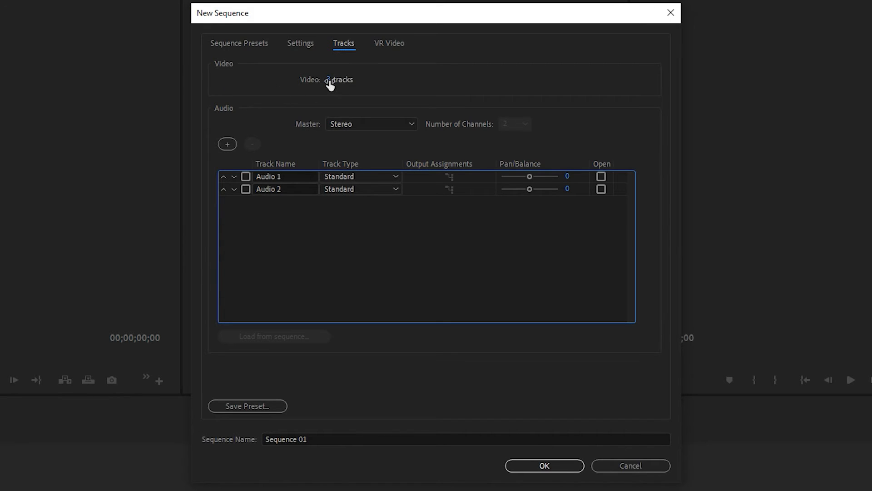
pyautogui.moveTo(327, 80)
pyautogui.mouseDown()
pyautogui.moveTo(319, 81)
pyautogui.moveTo(327, 85)
pyautogui.mouseUp()
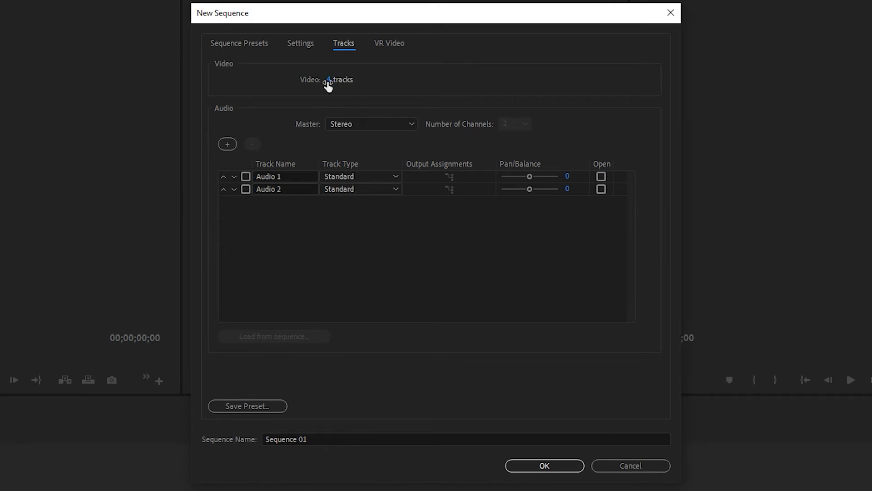
pyautogui.click(327, 84)
pyautogui.write('3')
# Save the sequence configuration as a preset named "My New Preset" with the description "1080p 25fps"
pyautogui.click(245, 407)
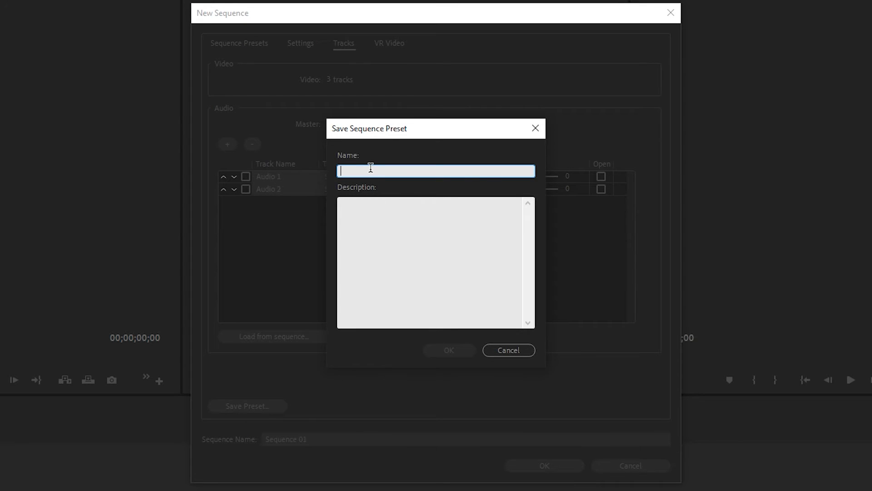
pyautogui.write('My')
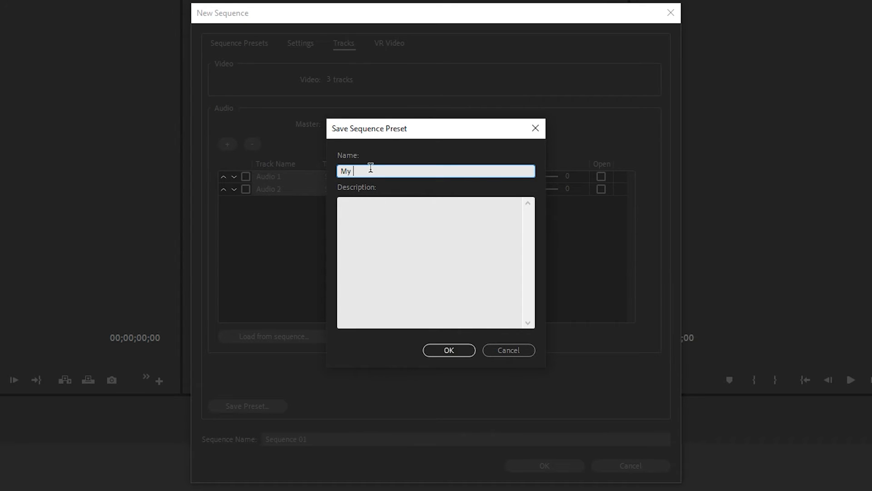
pyautogui.write(' New Preset')
pyautogui.click(375, 217)
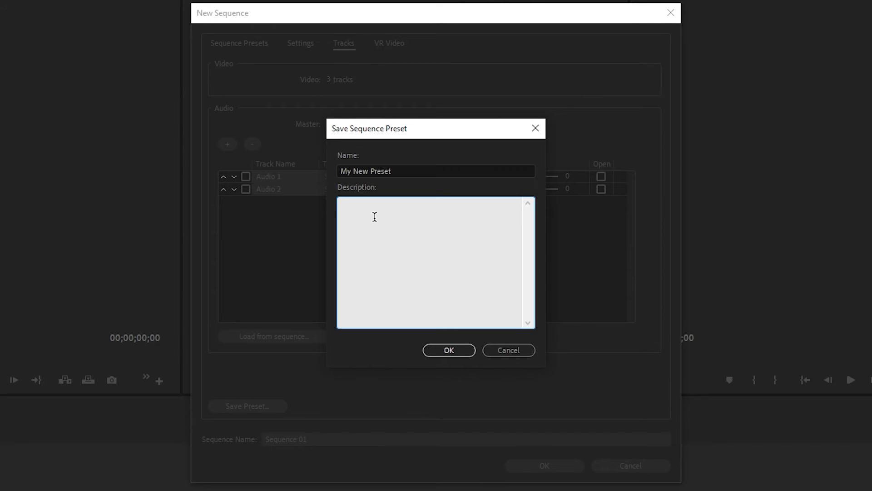
pyautogui.write('1080p 25fps')
pyautogui.click(446, 353)
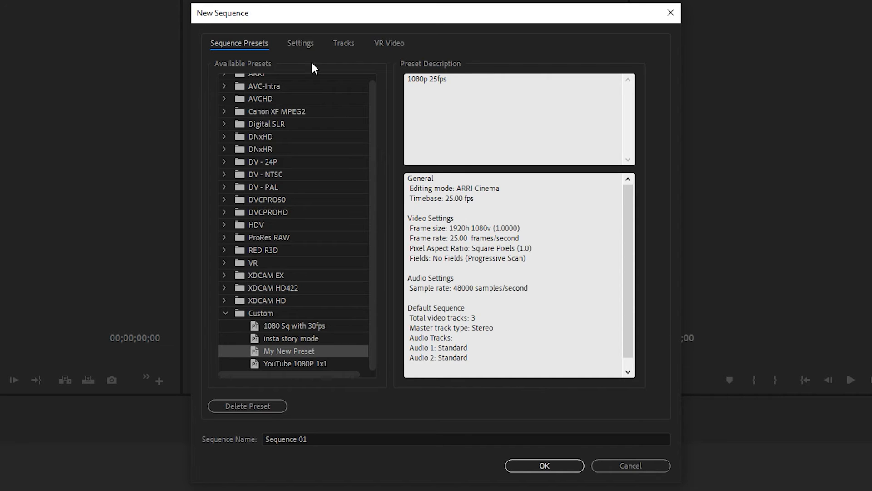
# Review the preset's settings and tracks, and create Sequence 01 from My New Preset
pyautogui.click(309, 45)
pyautogui.click(340, 46)
pyautogui.click(249, 46)
pyautogui.click(544, 465)
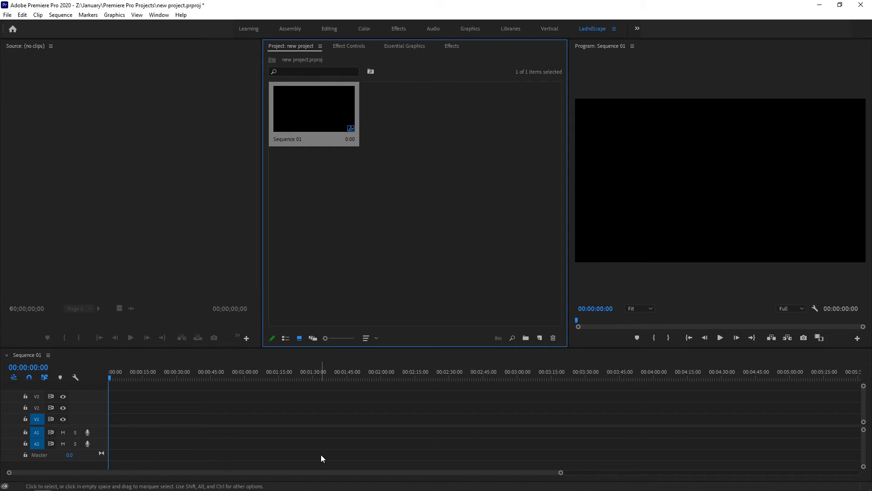
pyautogui.click(508, 236)
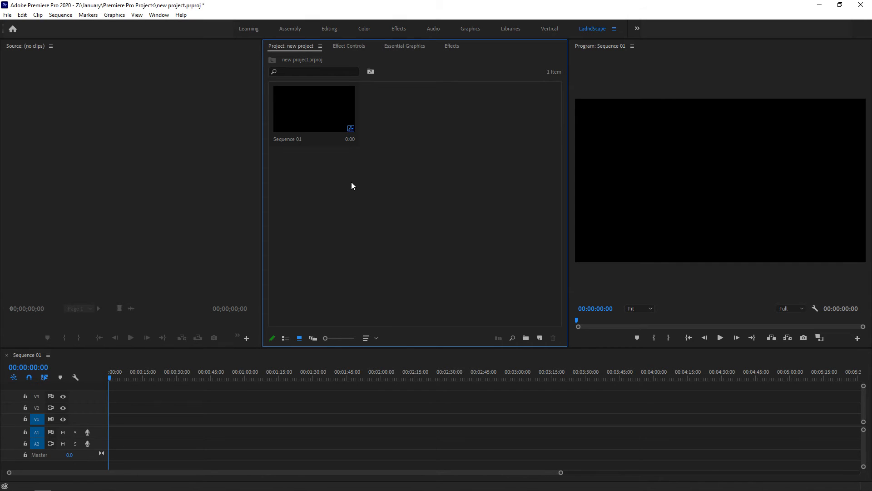
# Import Bird - 52006.mp4, Cat - 2879.mp4, Cat - 35693.mp4, Cat - 51358.mp4 and Hahn - 53019.mp4 into the project
pyautogui.rightClick(365, 178)
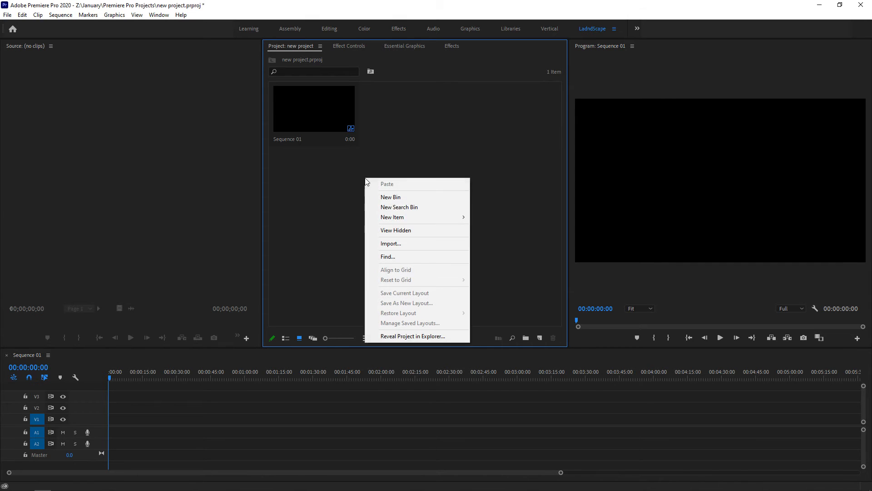
pyautogui.click(435, 244)
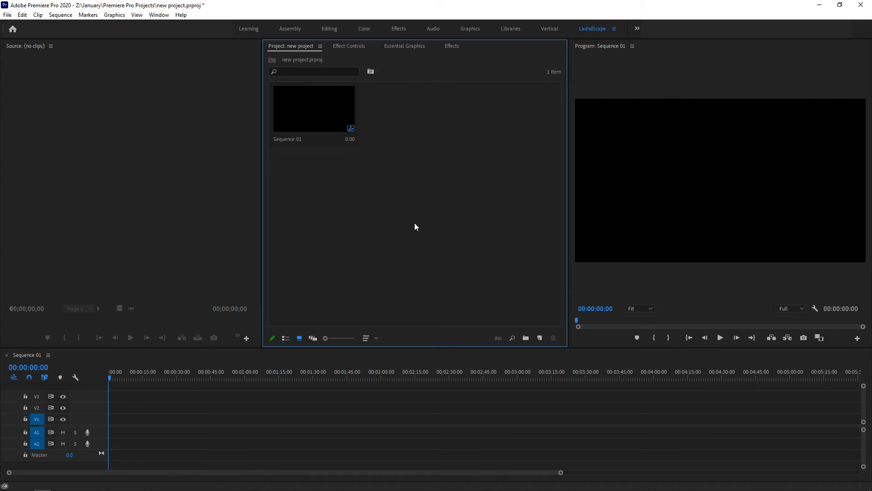
pyautogui.hotkey('ctrl', 'i')
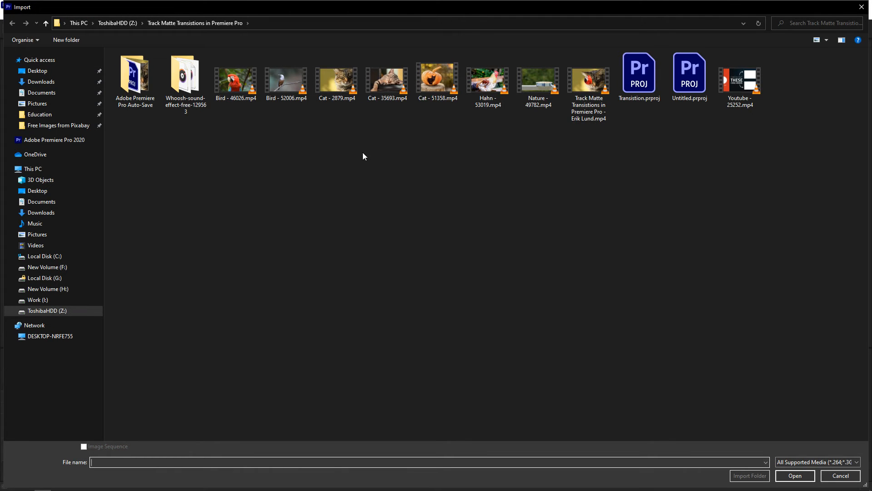
pyautogui.moveTo(309, 119); pyautogui.dragTo(509, 80)
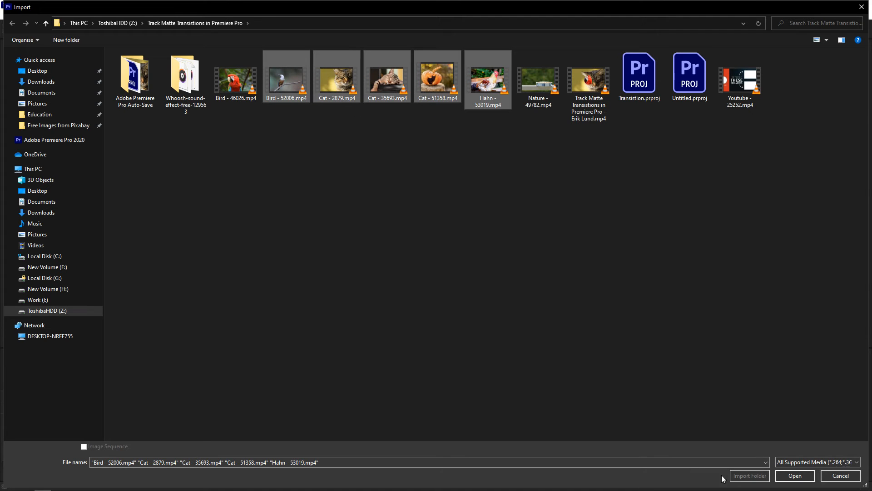
pyautogui.click(795, 476)
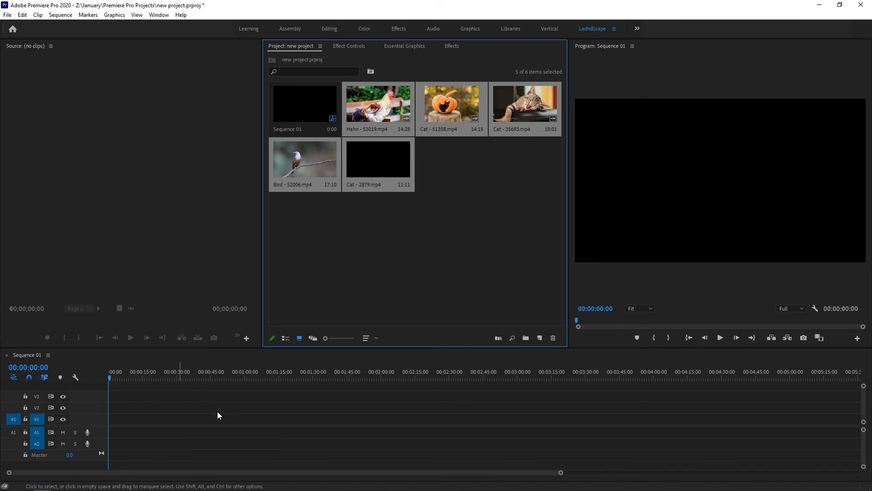
pyautogui.click(336, 293)
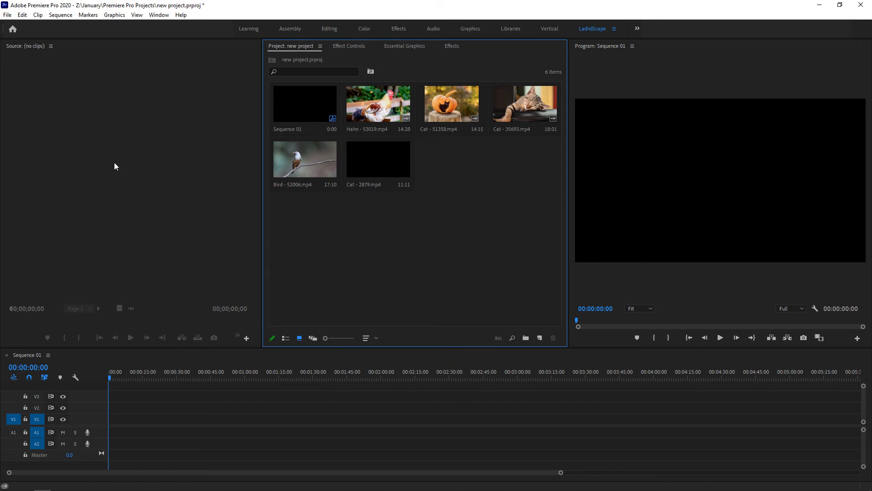
# Preview Hahn - 53019.mp4, Cat - 51358.mp4 and Cat - 35693.mp4 one after another in the Source Monitor
pyautogui.click(383, 112)
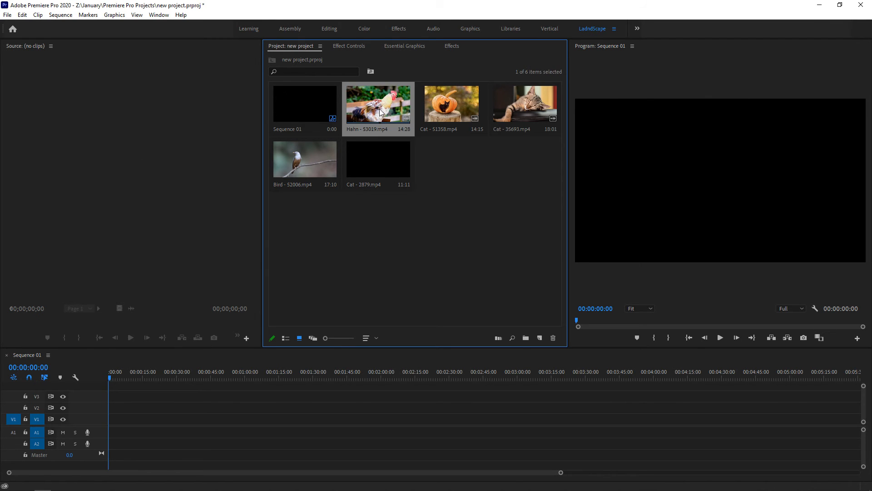
pyautogui.moveTo(346, 110); pyautogui.dragTo(177, 162)
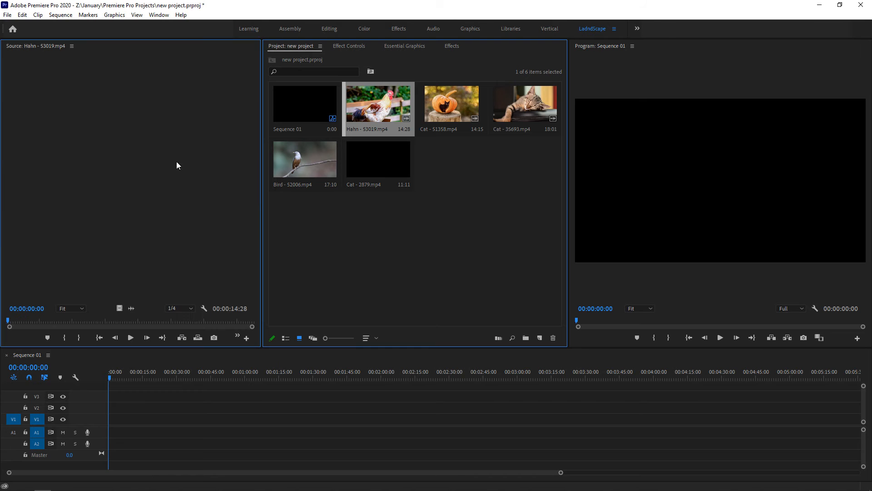
pyautogui.doubleClick(449, 109)
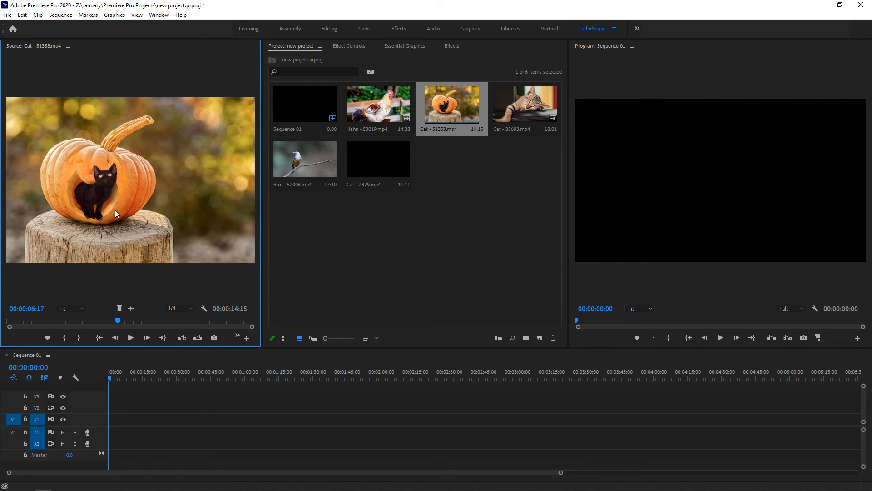
pyautogui.click(401, 243)
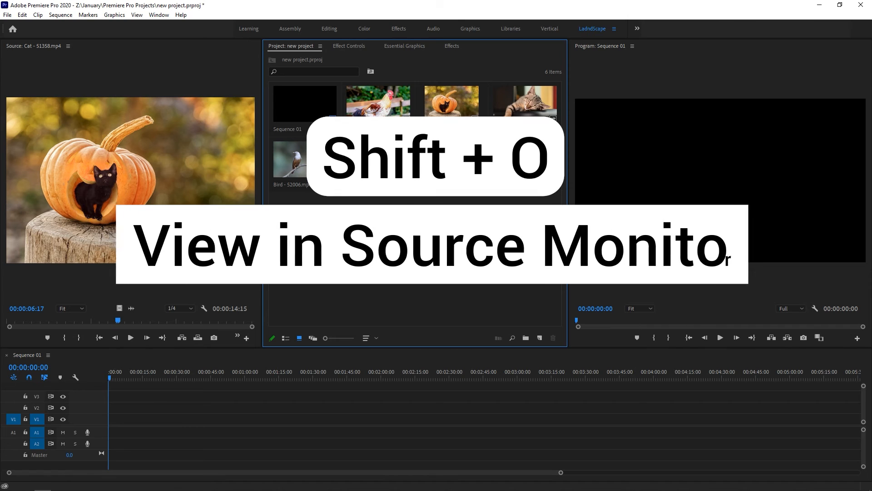
pyautogui.hotkey('shift', 'o')
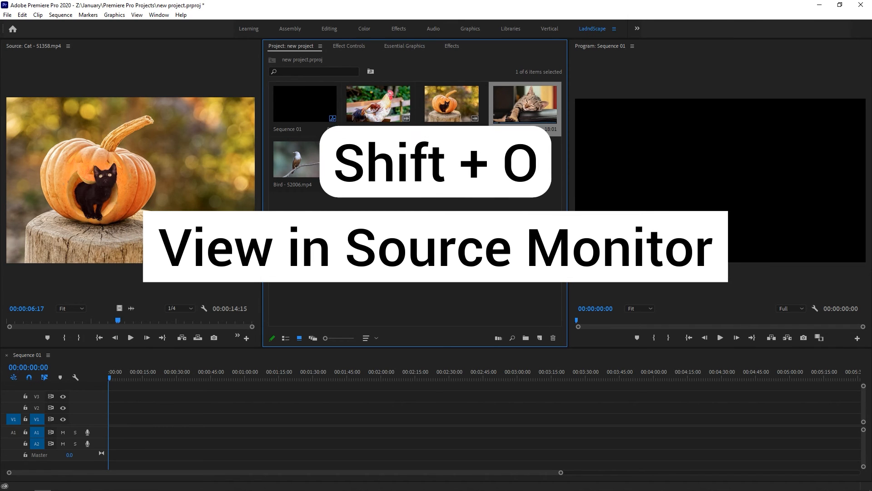
pyautogui.hotkey('shift', 'o')
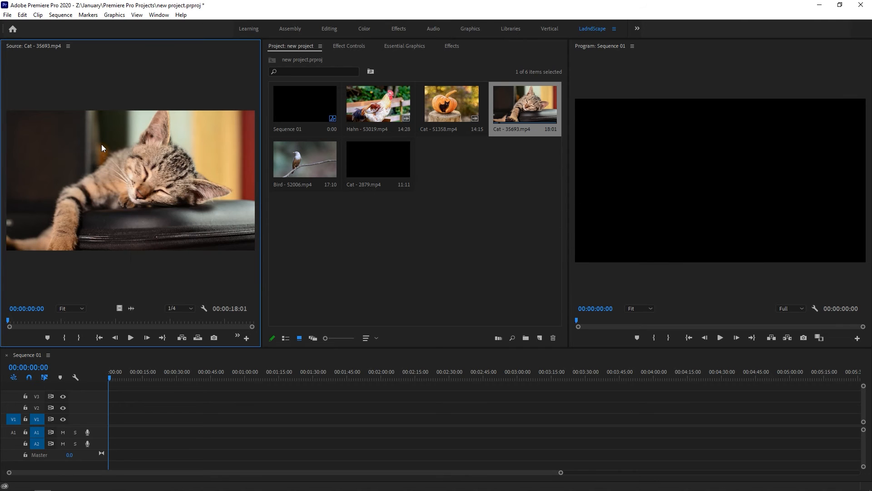
# Load Cat - 51358.mp4 in the Source Monitor and mark its in point at 00:00:03:25 and out point at 00:00:08:08
pyautogui.moveTo(443, 109); pyautogui.dragTo(124, 266)
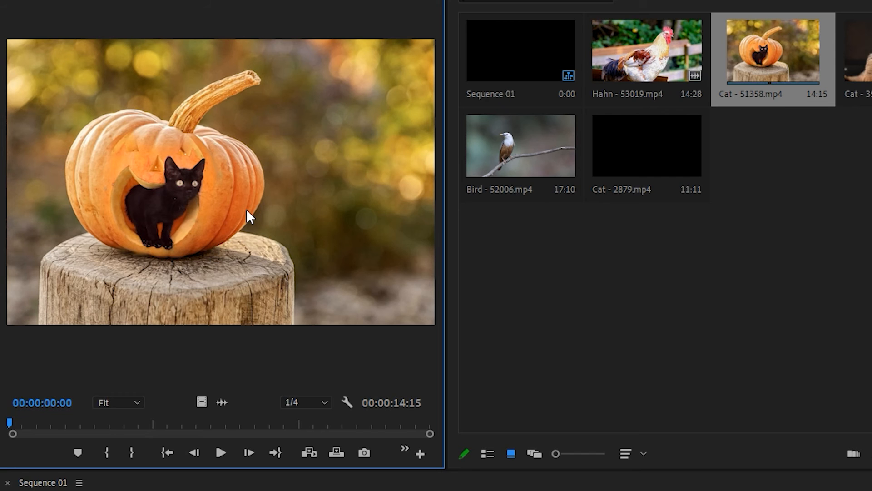
pyautogui.press('space')
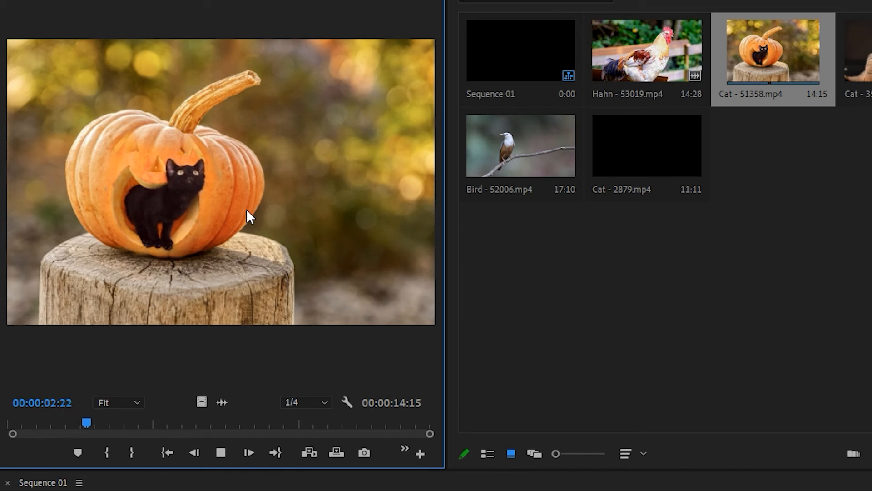
pyautogui.press('space')
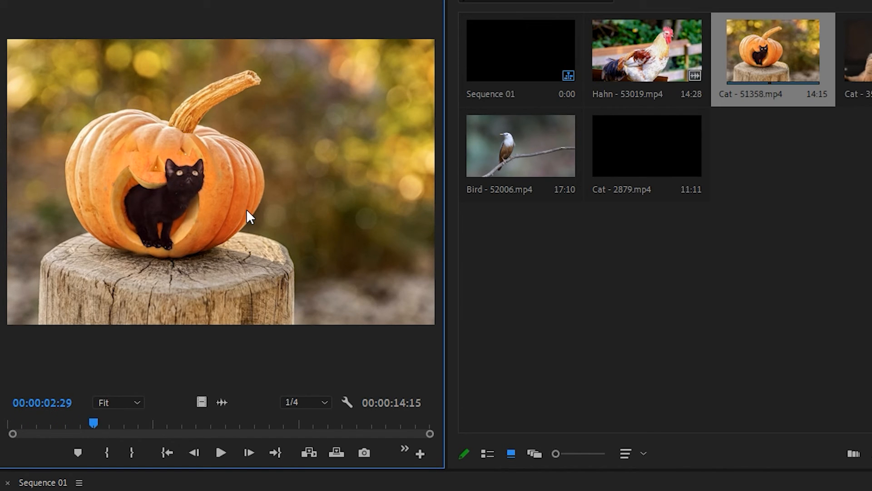
pyautogui.press('space')
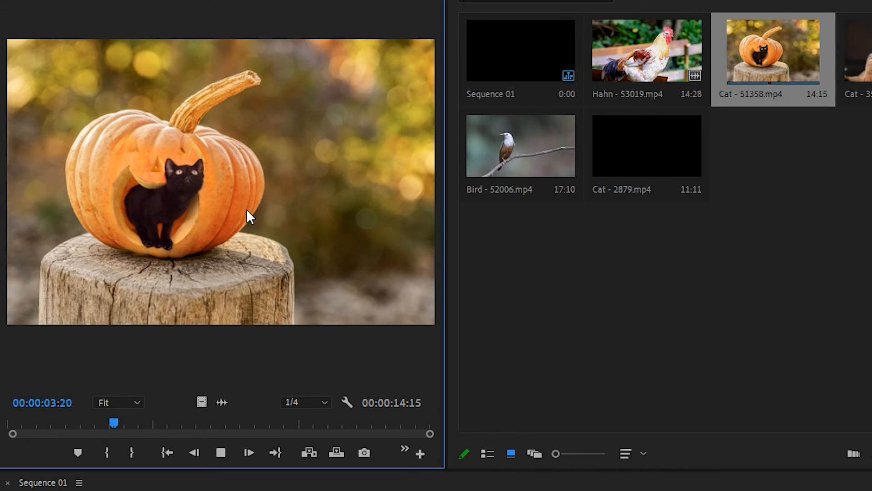
pyautogui.press('space')
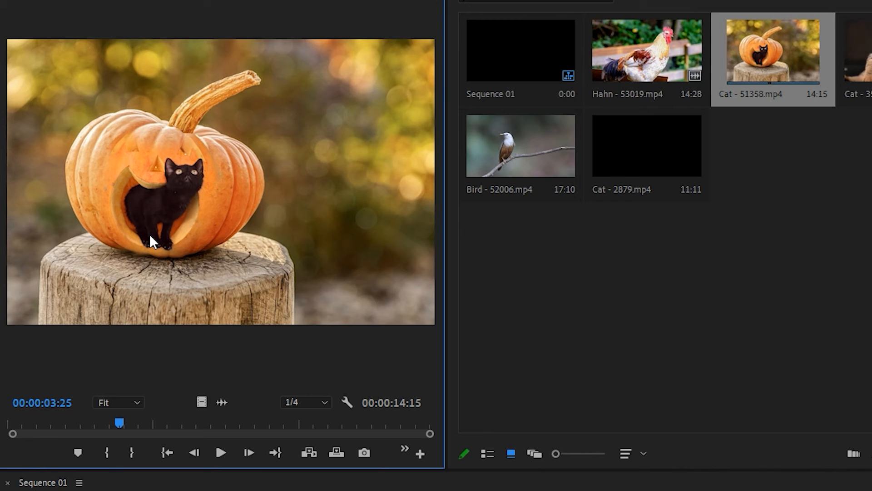
pyautogui.click(107, 456)
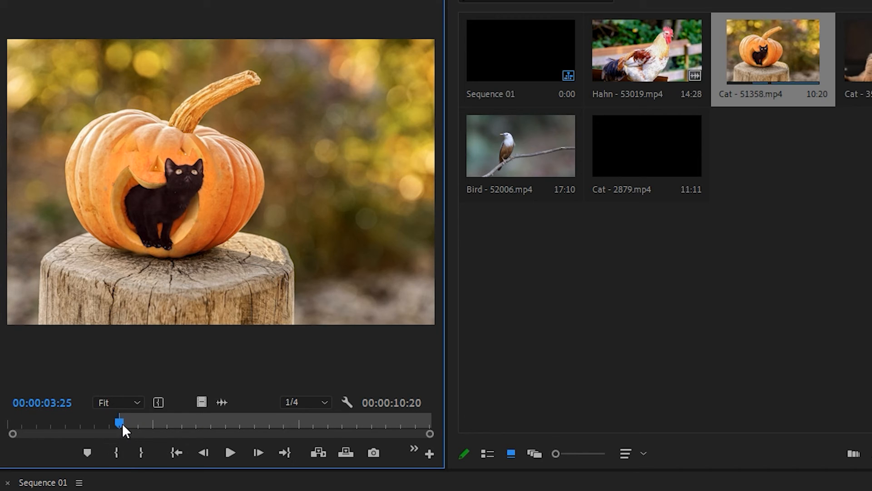
pyautogui.moveTo(121, 420); pyautogui.dragTo(251, 423)
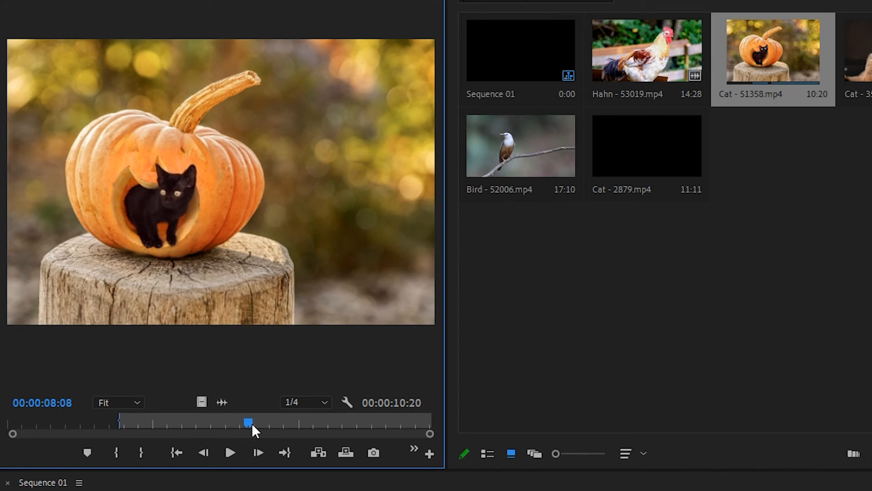
pyautogui.click(142, 453)
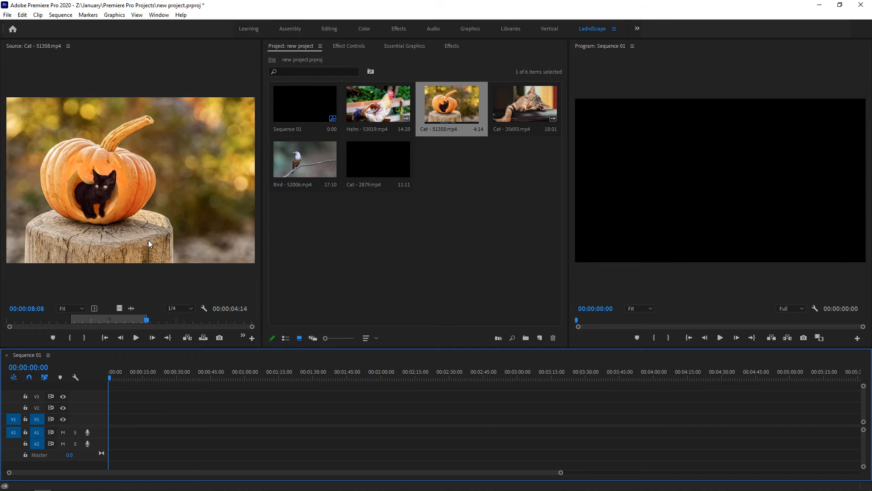
# Place the marked section of Cat - 51358.mp4 at the start of Sequence 01 on V1 and A1 and scrub through it
pyautogui.click(112, 378)
pyautogui.moveTo(111, 377); pyautogui.dragTo(108, 379)
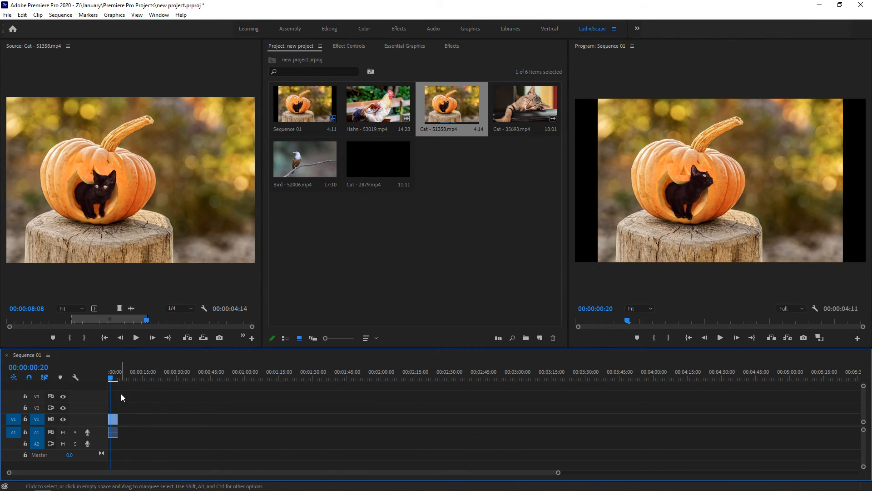
pyautogui.moveTo(113, 378); pyautogui.dragTo(112, 380)
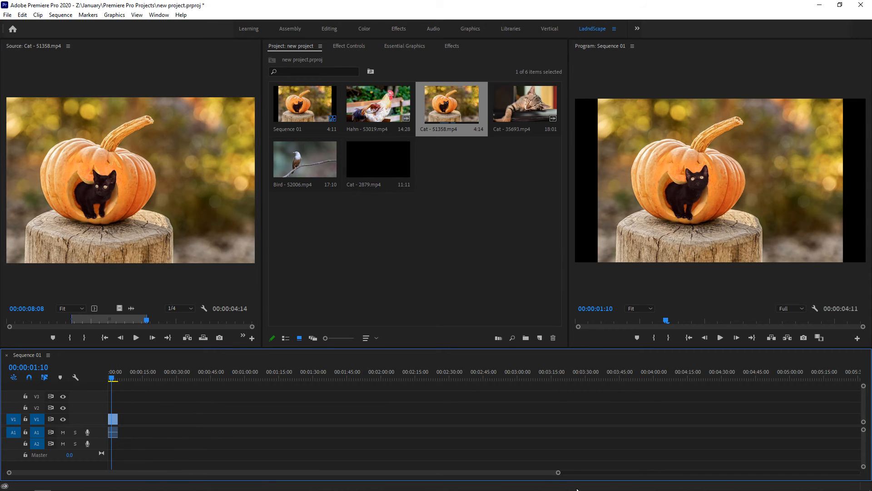
# Examine the Cat - 51358.mp4 clip in the timeline at several zoom levels
pyautogui.moveTo(558, 473); pyautogui.dragTo(326, 477)
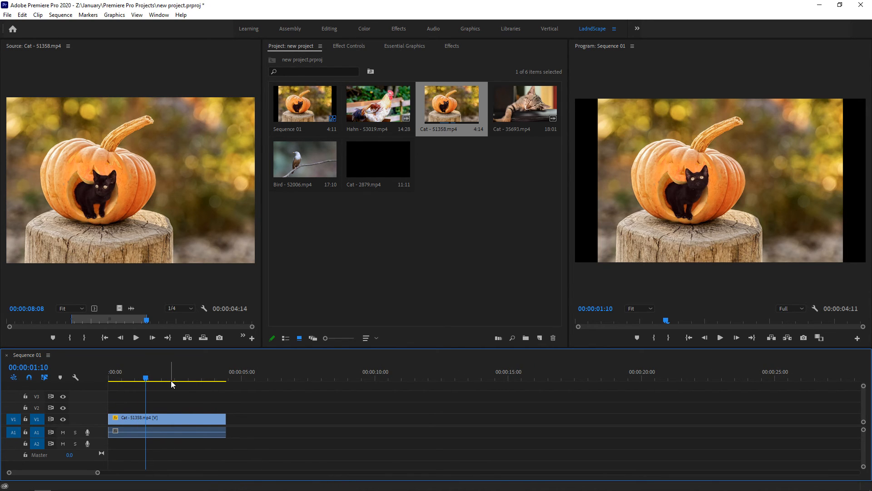
pyautogui.moveTo(97, 472); pyautogui.dragTo(840, 485)
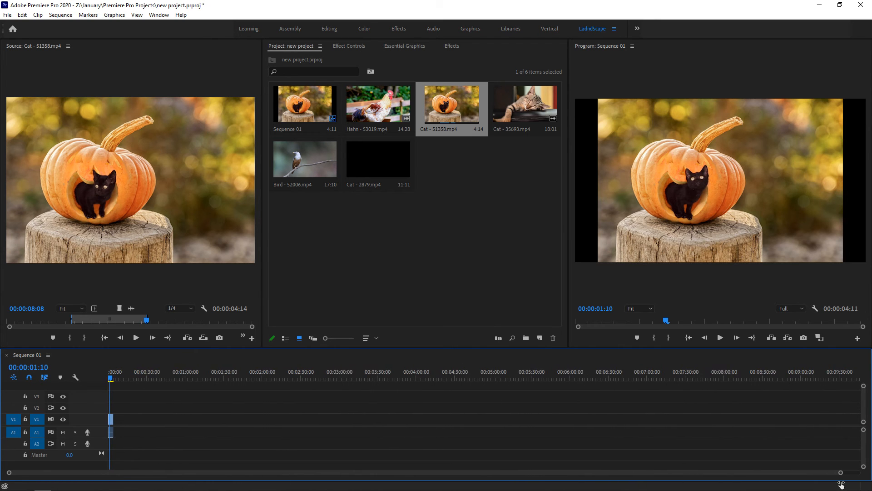
pyautogui.moveTo(841, 485); pyautogui.dragTo(48, 473)
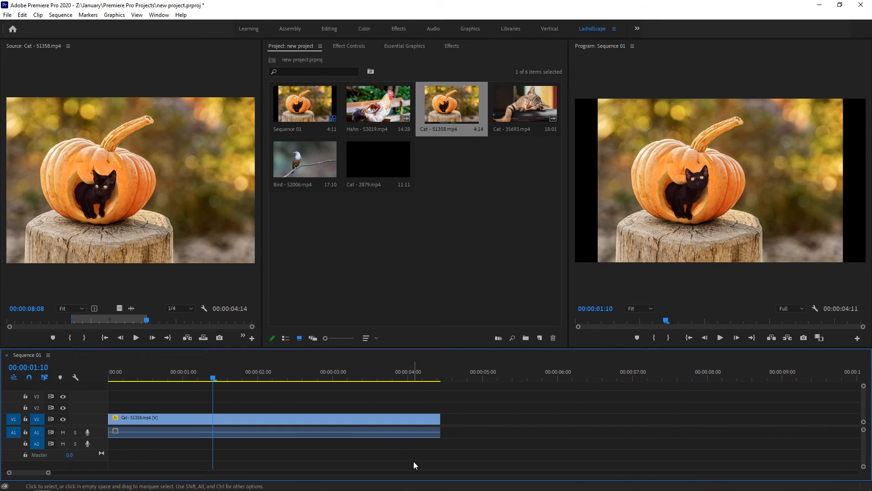
pyautogui.press('-')
pyautogui.press('-')
pyautogui.press('=')
pyautogui.press('=')
pyautogui.press('=')
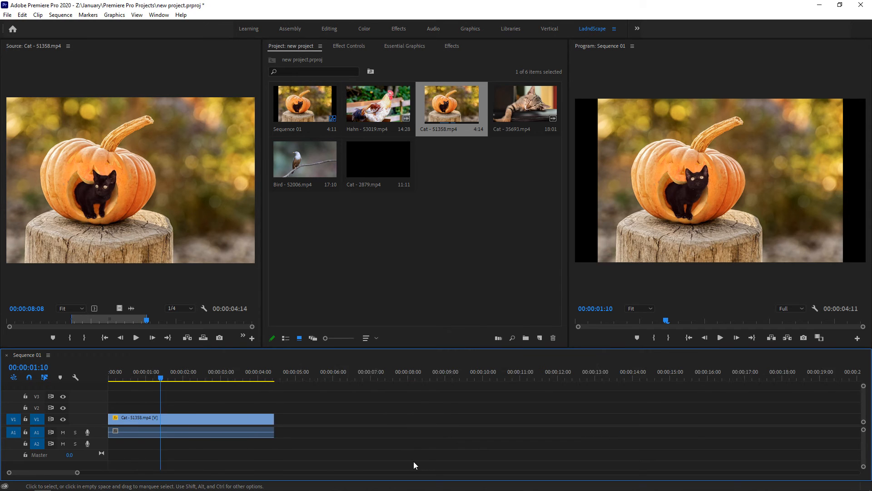
pyautogui.press('-')
pyautogui.press('-')
pyautogui.press('=')
pyautogui.press('=')
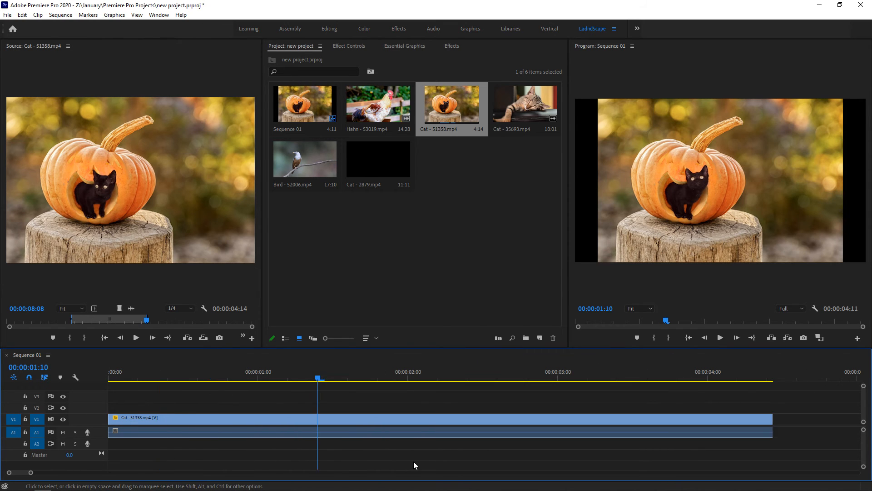
pyautogui.press('-')
pyautogui.press('=')
pyautogui.press('-')
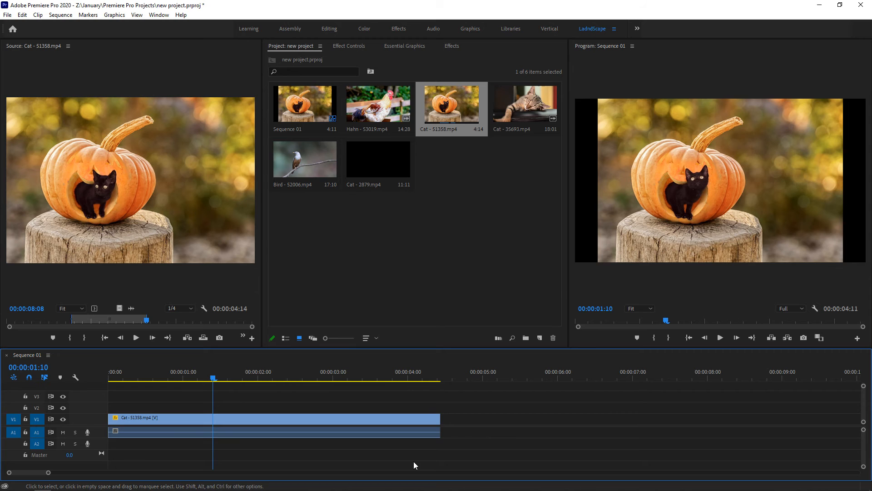
# Delete the Cat - 51358.mp4 video and audio from the timeline and return the playhead to 00:00:00:00
pyautogui.hotkey('ctrl', 'a')
pyautogui.moveTo(214, 377); pyautogui.dragTo(332, 399)
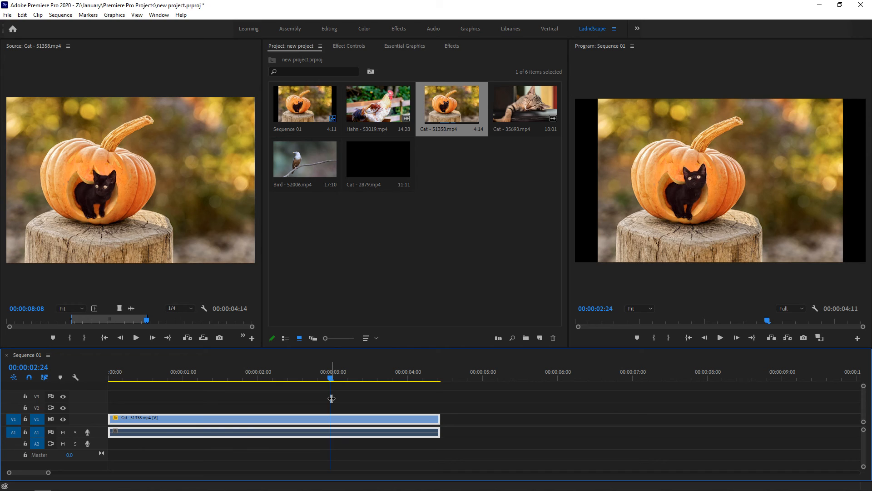
pyautogui.moveTo(484, 401); pyautogui.dragTo(391, 437)
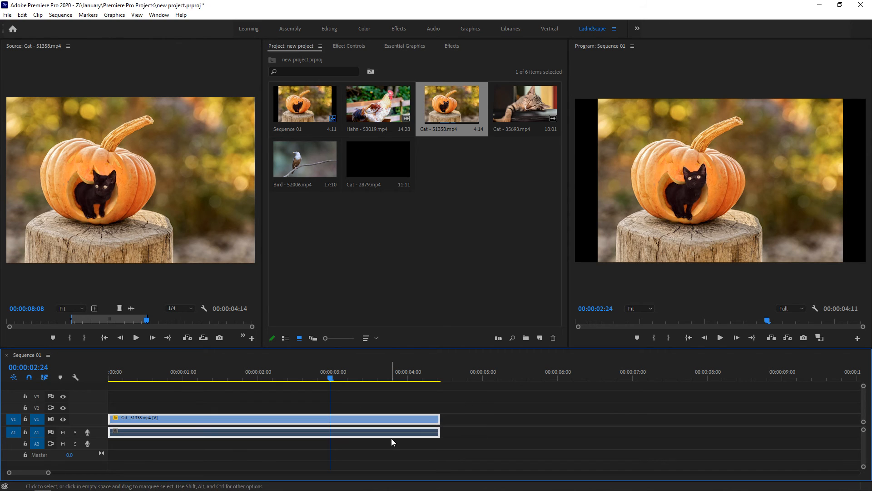
pyautogui.press('Delete')
pyautogui.moveTo(336, 376); pyautogui.dragTo(109, 376)
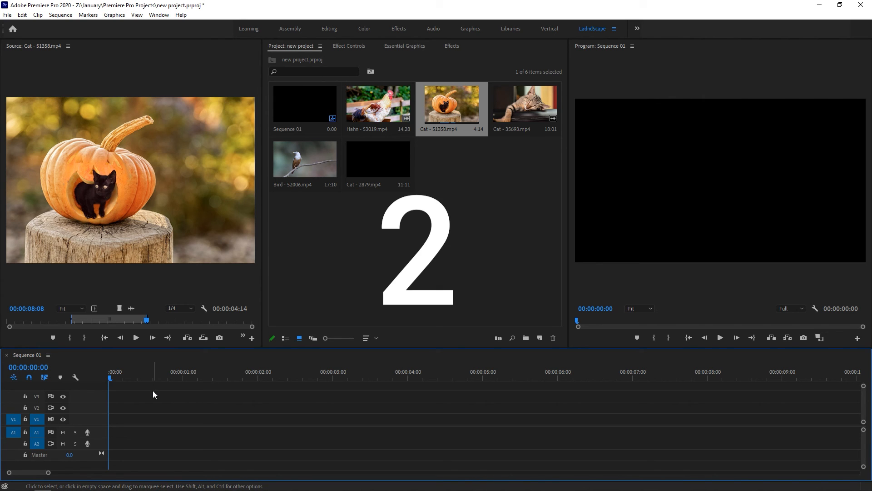
# Browse the project's clips to Hahn - 53019.mp4 and load it in the Source Monitor
pyautogui.hotkey('shift', '1')
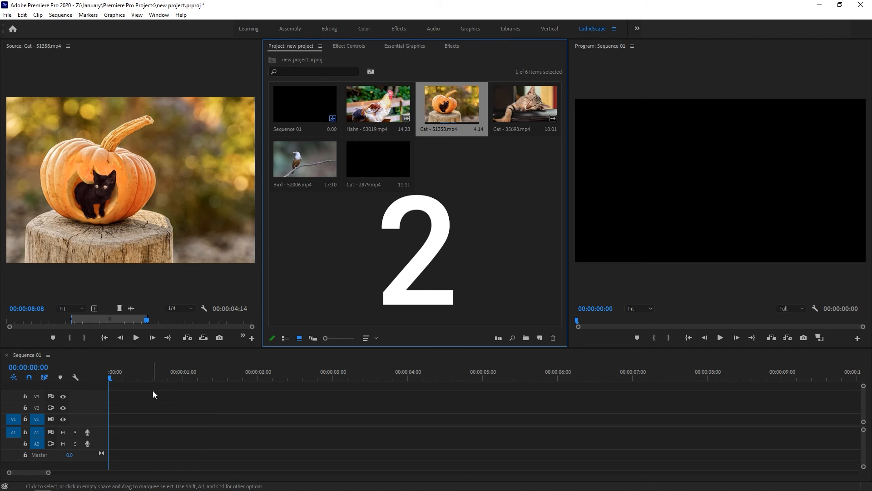
pyautogui.press('Right')
pyautogui.press('Left')
pyautogui.press('Left')
pyautogui.press('Right')
pyautogui.press('Right')
pyautogui.press('Left')
pyautogui.press('Left')
pyautogui.press('Right')
pyautogui.press('Right')
pyautogui.press('Left')
pyautogui.press('Left')
pyautogui.press('Down')
pyautogui.press('Left')
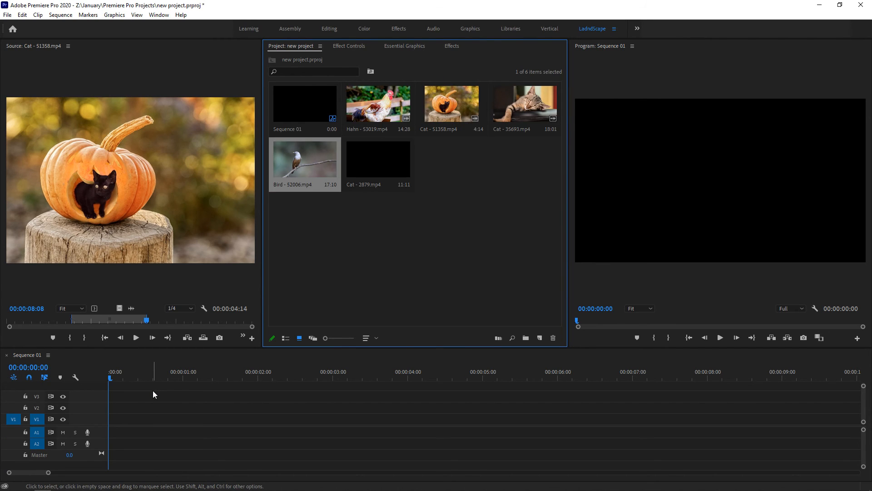
pyautogui.press('Right')
pyautogui.press('Left')
pyautogui.press('Up')
pyautogui.press('Right')
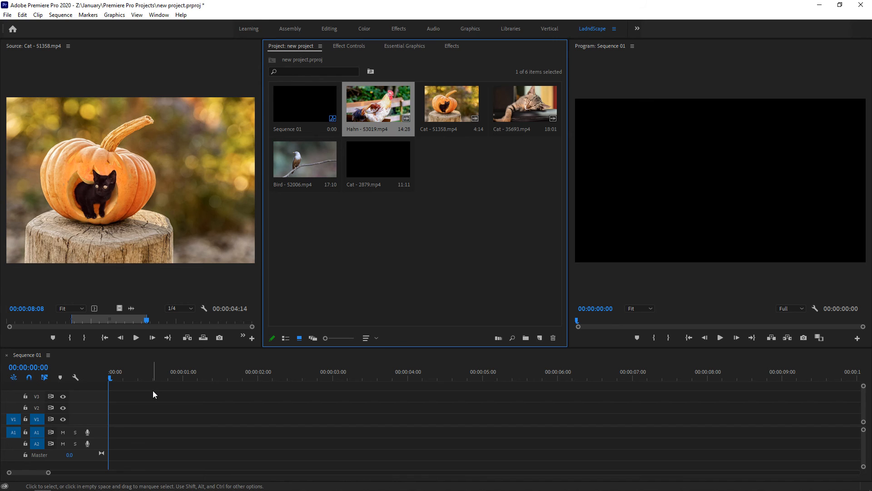
pyautogui.hotkey('shift', 'o')
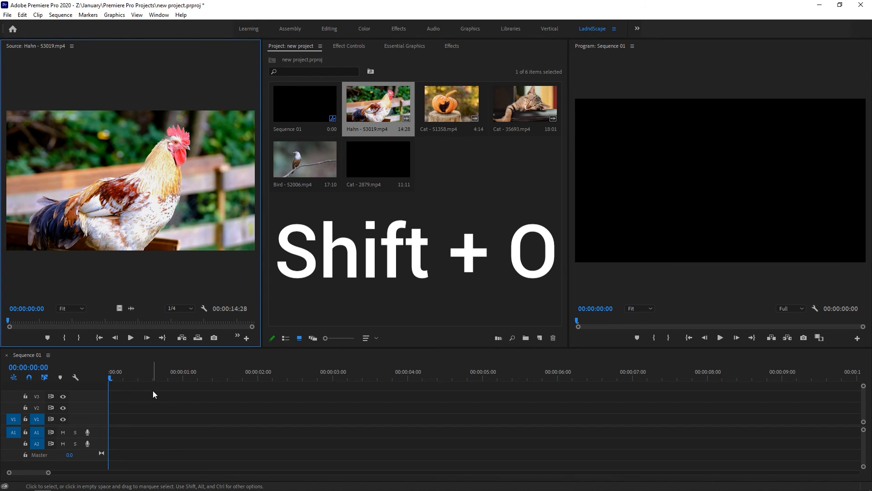
# Mark the in point of Hahn - 53019.mp4 at 00:00:01:13 and its out point at 00:00:06:10
pyautogui.press('space')
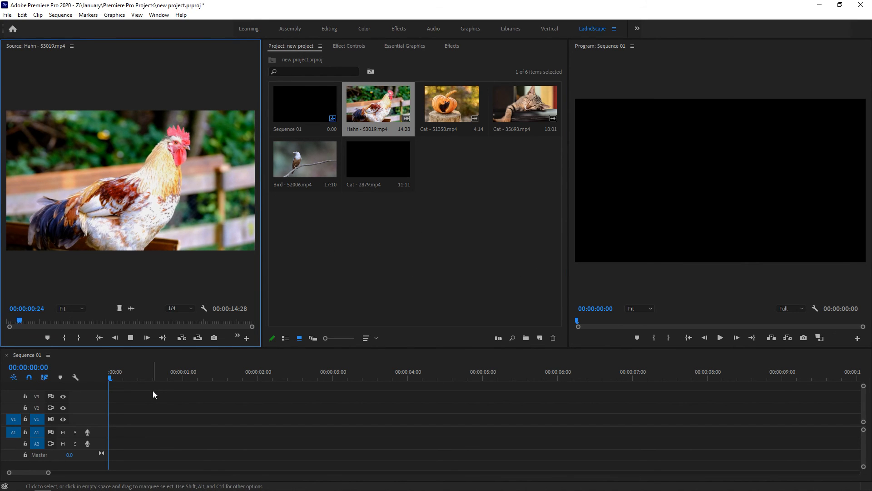
pyautogui.press('space')
pyautogui.press('i')
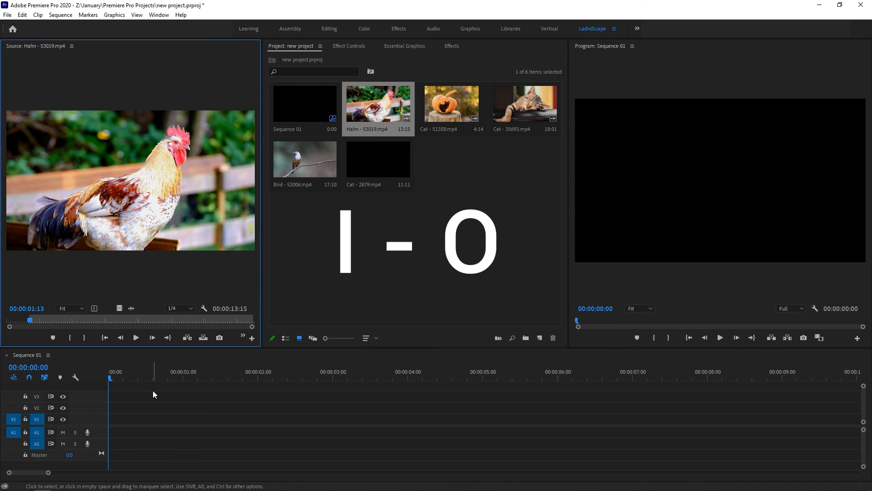
pyautogui.press('space')
pyautogui.press('space')
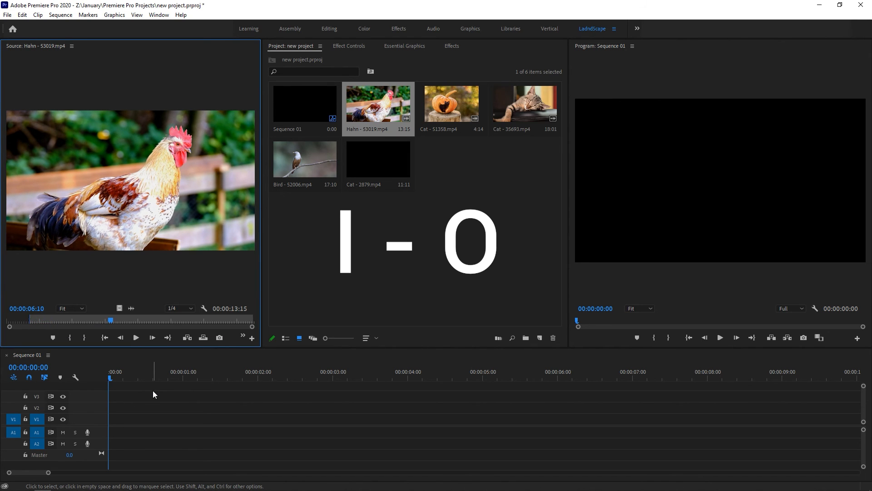
pyautogui.press('o')
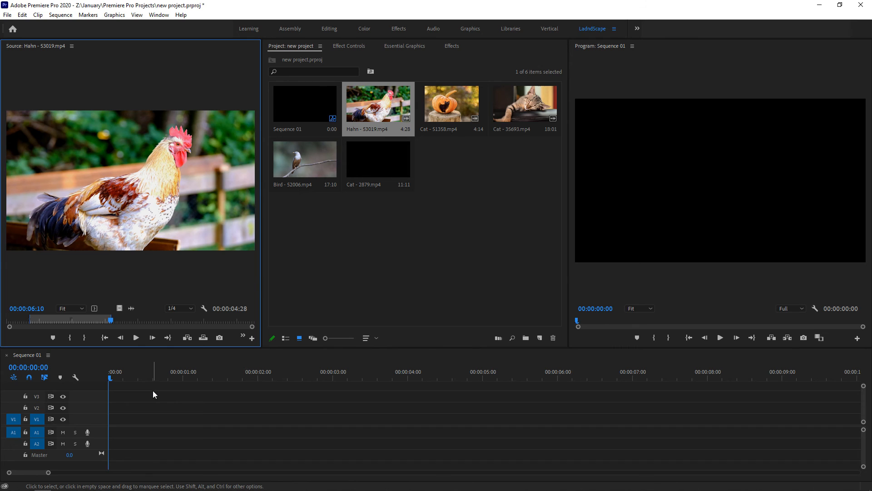
# Insert the marked section of Hahn - 53019.mp4 at the start of Sequence 01 and return focus to the project's clips
pyautogui.press(',')
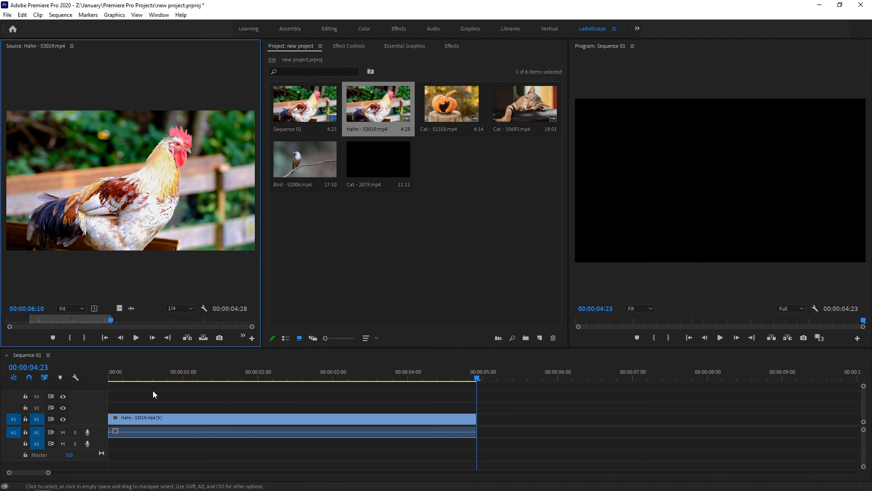
pyautogui.hotkey('shift', '1')
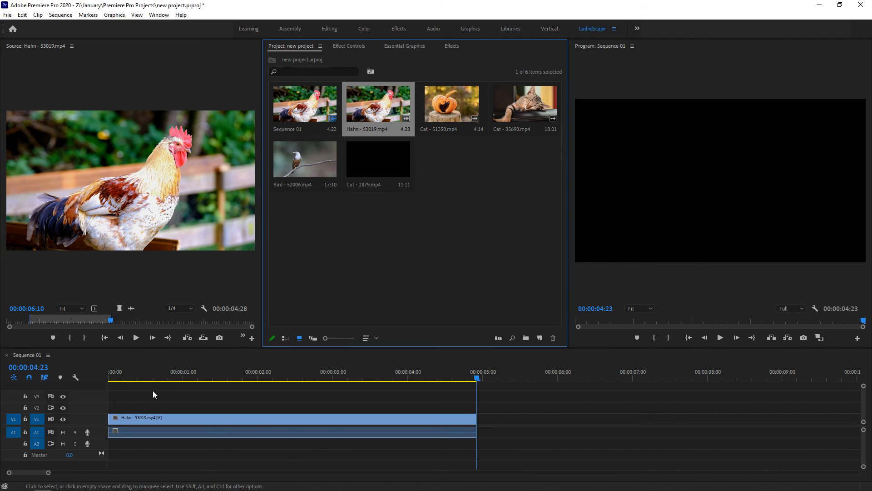
# Browse the project's clips to Cat - 35693.mp4 and load it in the Source Monitor
pyautogui.press('Right')
pyautogui.press('Right')
pyautogui.press('Left')
pyautogui.press('Left')
pyautogui.press('Right')
pyautogui.press('Right')
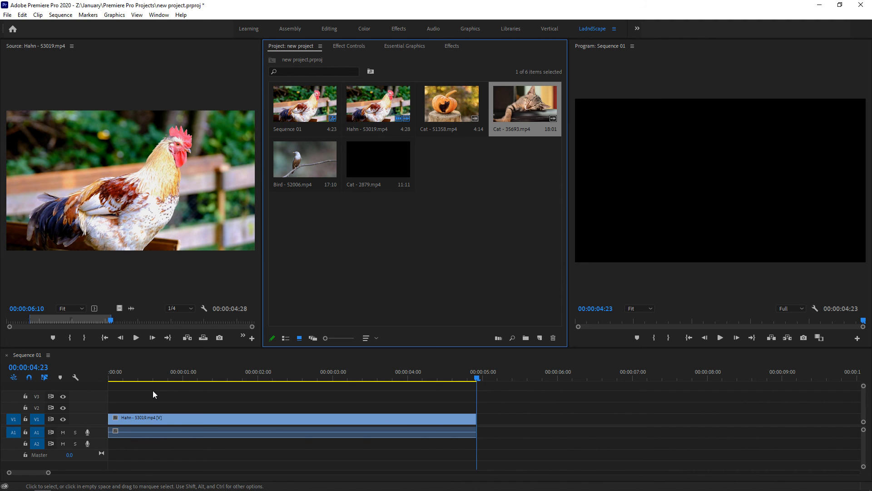
pyautogui.press('Return')
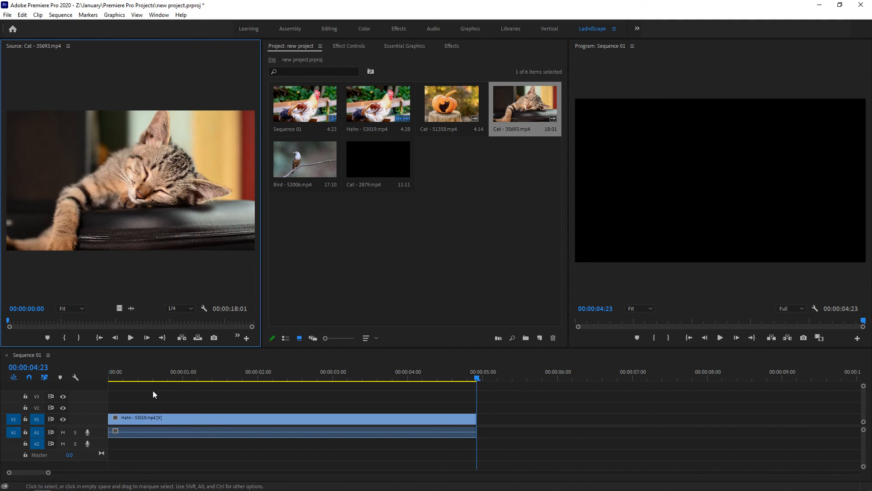
# Mark Cat - 35693.mp4 from 00:00:00:27 to 00:00:06:17 and overwrite it into Sequence 01 directly after the Hahn - 53019.mp4 clip
pyautogui.press('space')
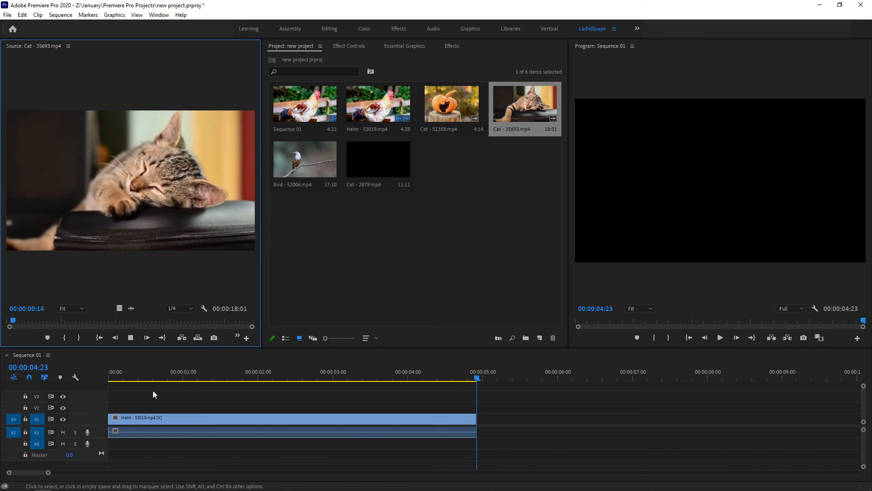
pyautogui.press('i')
pyautogui.press('space')
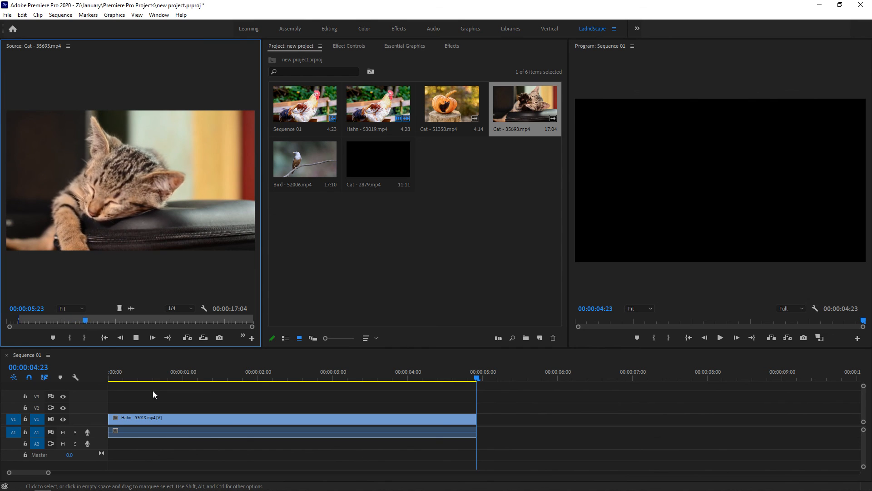
pyautogui.press('o')
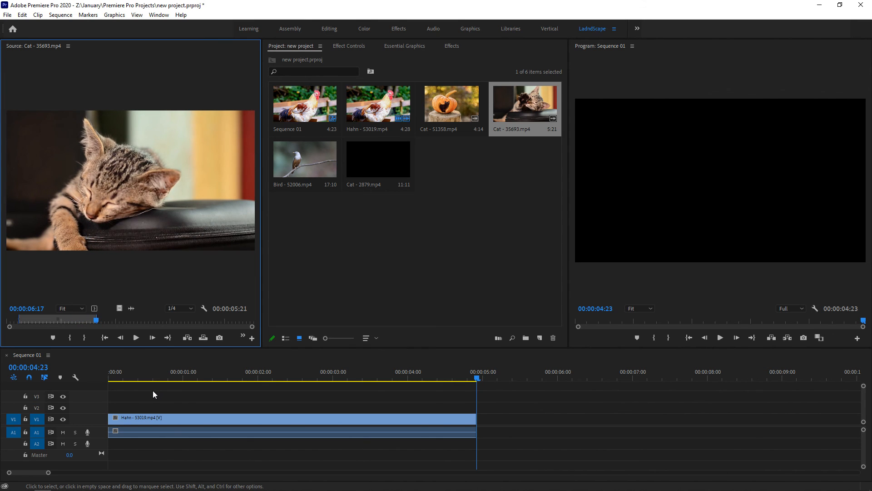
pyautogui.press('.')
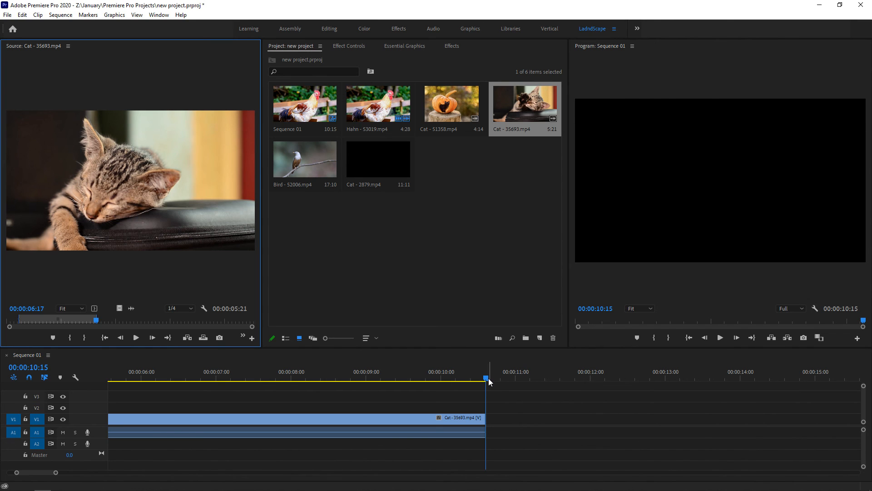
# Step the timeline playhead back and forth between the edit points of Sequence 01
pyautogui.press('Up')
pyautogui.hotkey('shift', '3')
pyautogui.press('Up')
pyautogui.press('Down')
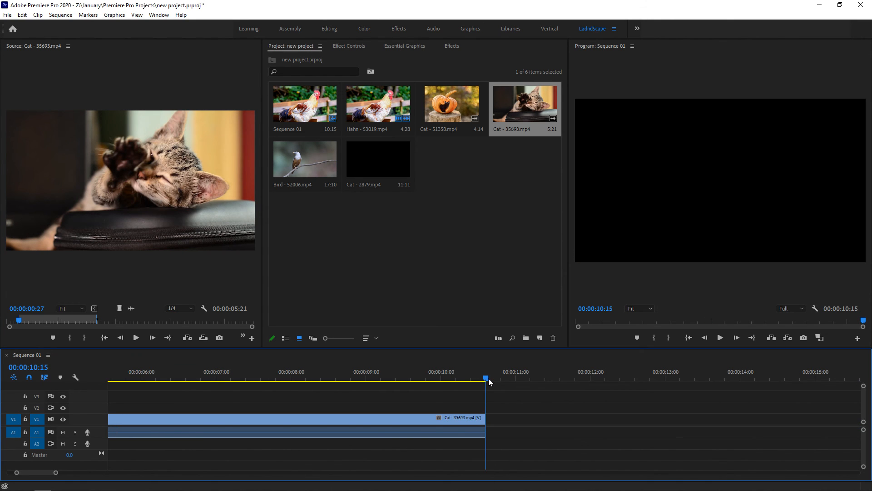
pyautogui.press('Up')
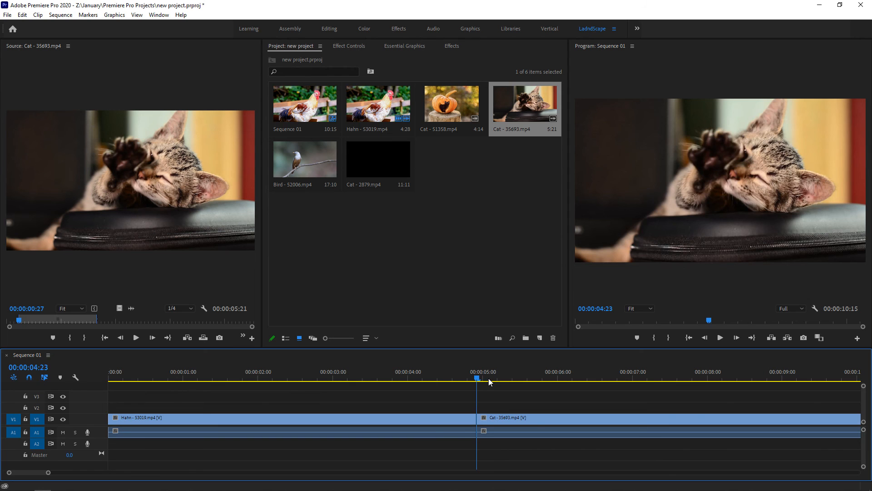
pyautogui.press('Up')
pyautogui.press('Down')
pyautogui.press('Down')
pyautogui.press('Up')
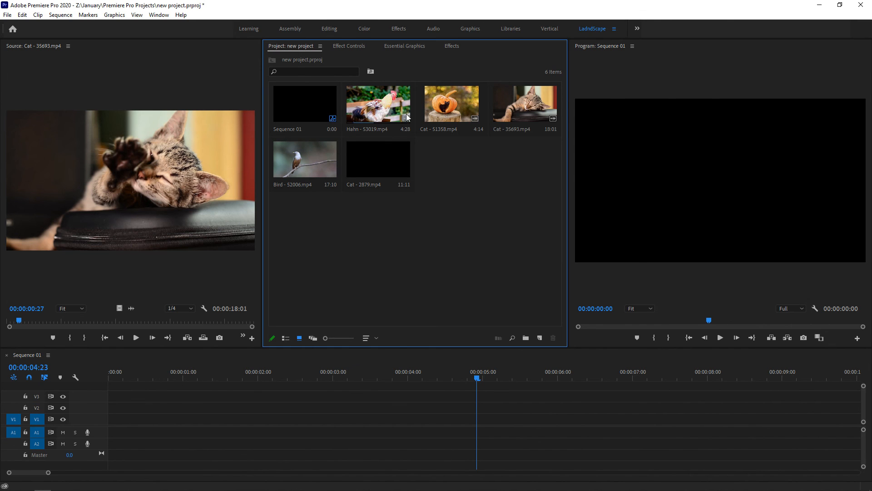
# Load Cat - 51358.mp4 in the Source Monitor and clear its in and out points
pyautogui.doubleClick(457, 109)
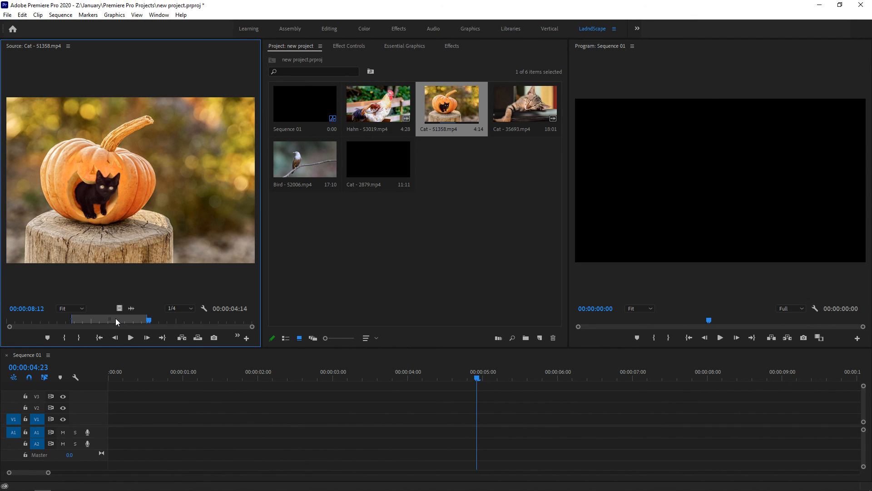
pyautogui.hotkey('ctrl', 'shift', 'x')
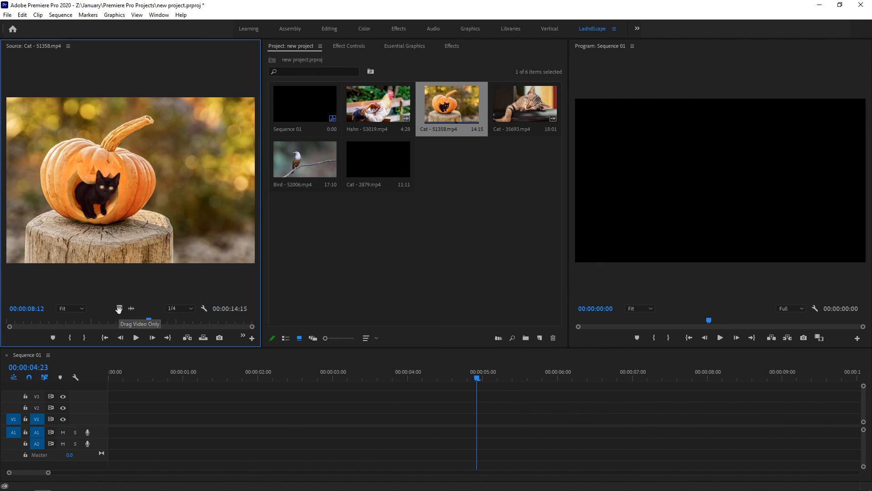
# Place only the video of Cat - 51358.mp4 on track V1 at the sequence start, and delete it again
pyautogui.moveTo(118, 309); pyautogui.dragTo(244, 421)
pyautogui.click(249, 421)
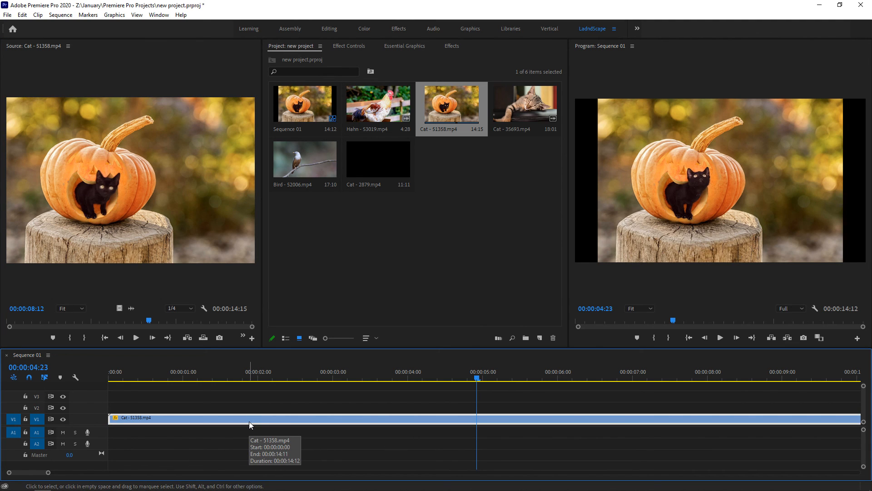
pyautogui.press('Delete')
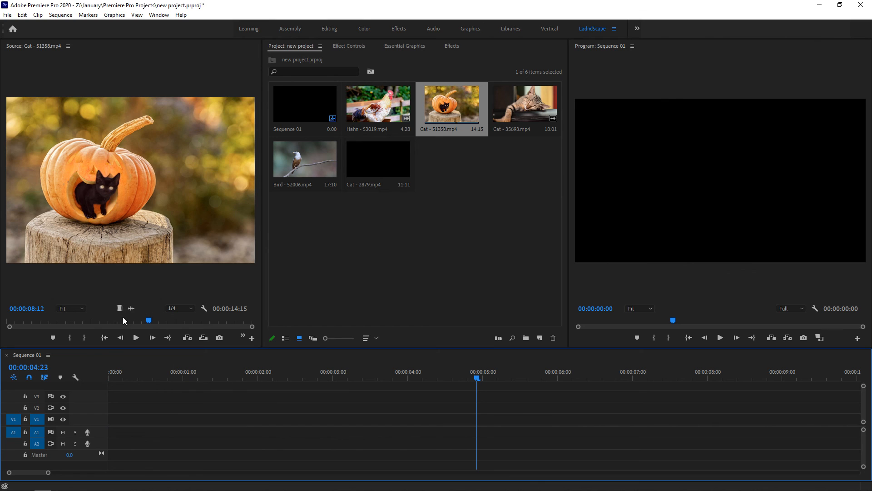
# Place only the audio of Cat - 51358.mp4 on track A1 near the sequence start, and delete it again
pyautogui.moveTo(127, 309); pyautogui.dragTo(132, 432)
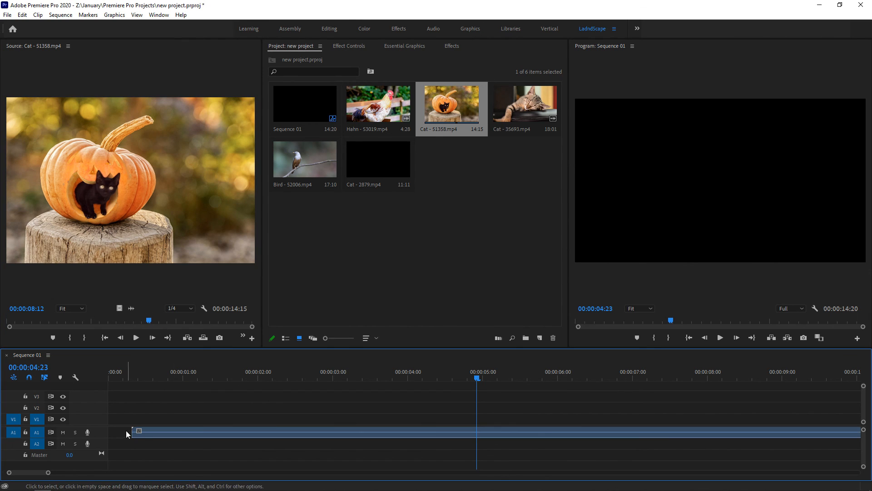
pyautogui.click(186, 432)
pyautogui.press('Delete')
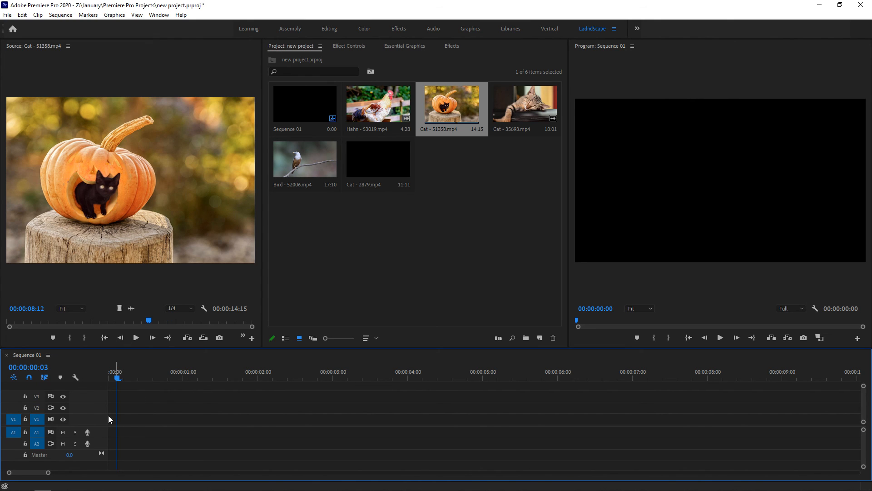
# Turn off source patching for audio track A1 and insert the whole Cat - 51358.mp4 as video only at the start of Sequence 01
pyautogui.click(14, 434)
pyautogui.click(129, 185)
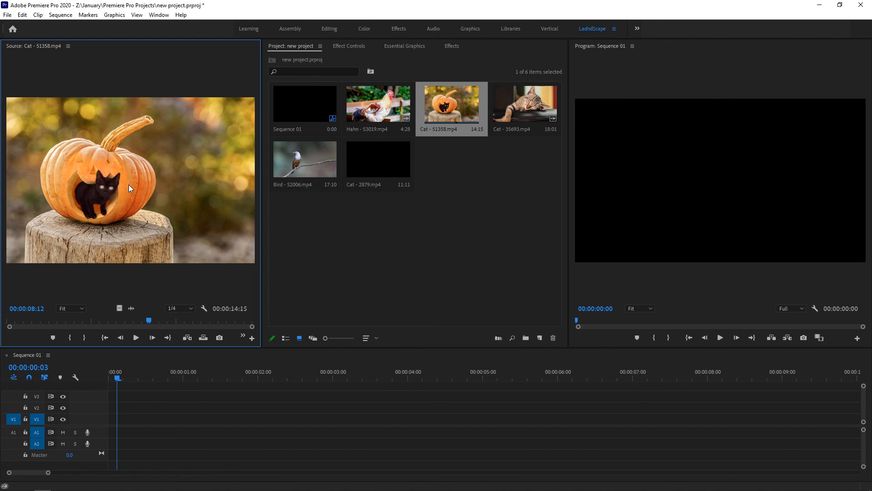
pyautogui.press(',')
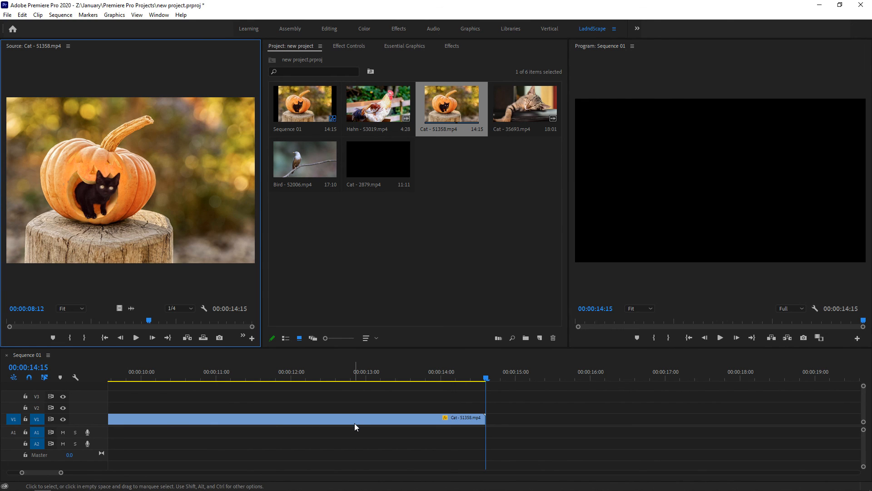
# Insert Hahn - 53019.mp4 as video only on V1 right after the Cat - 51358.mp4 clip, and select it in the timeline
pyautogui.moveTo(355, 424)
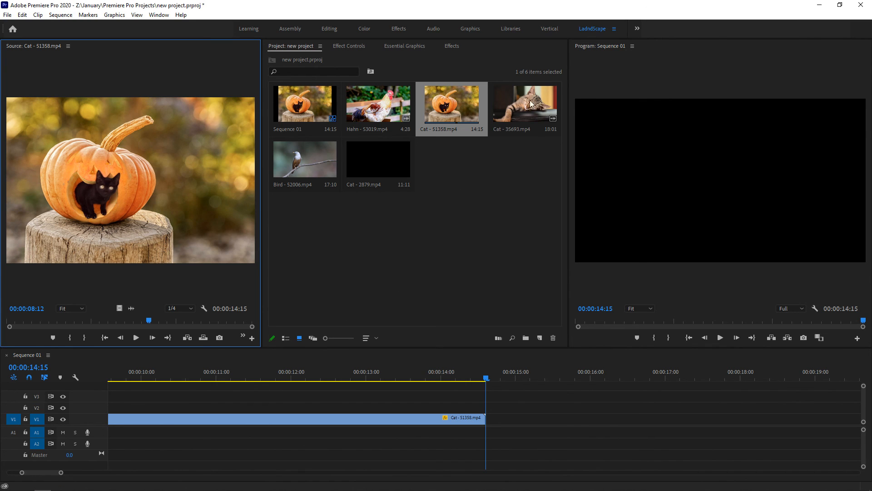
pyautogui.click(407, 107)
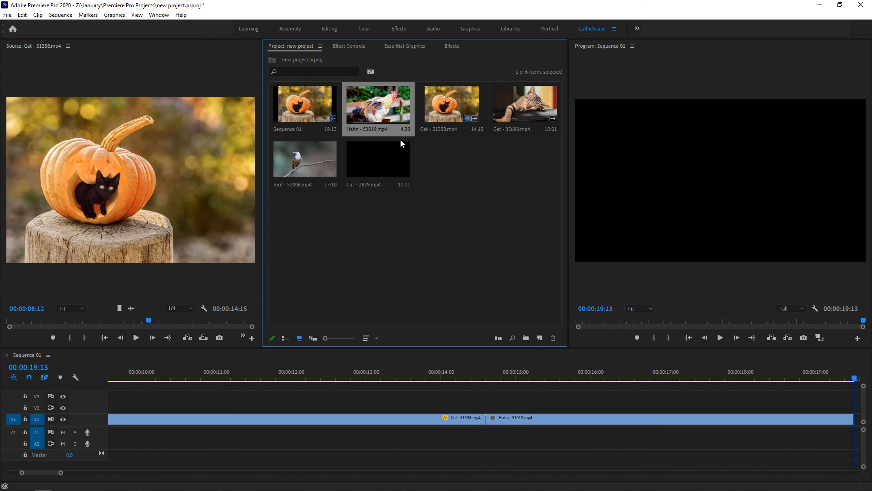
pyautogui.click(520, 420)
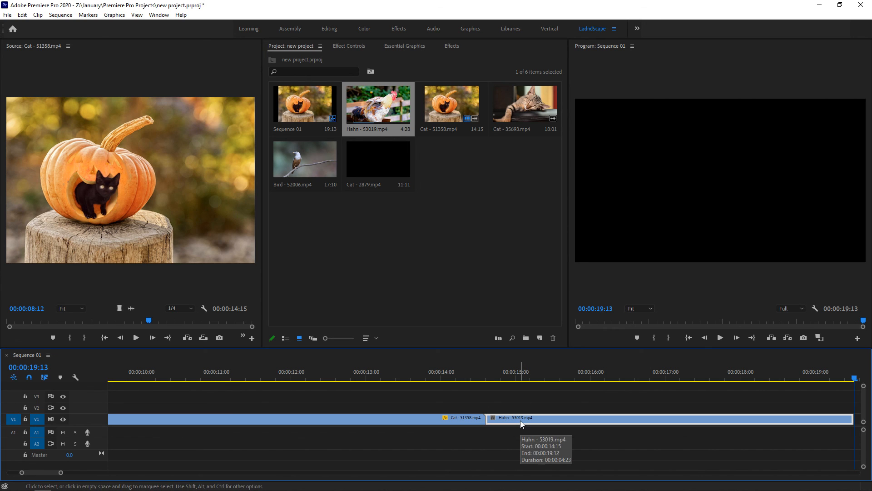